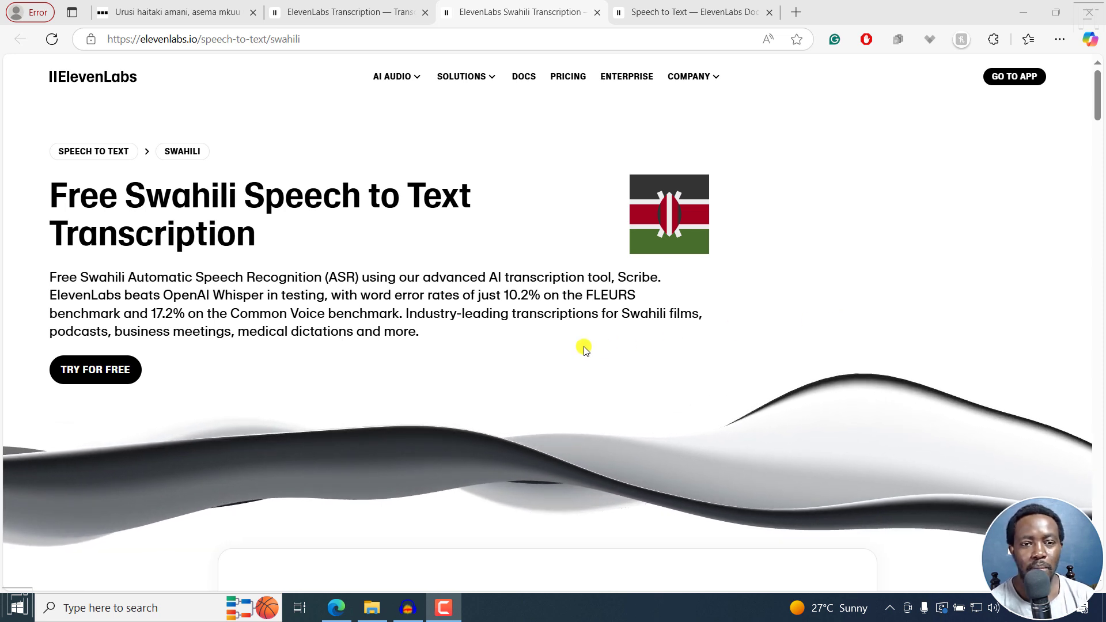
Switch to the ElevenLabs speech-to-text overview and highlight its 99-language accuracy claim.
click(393, 12)
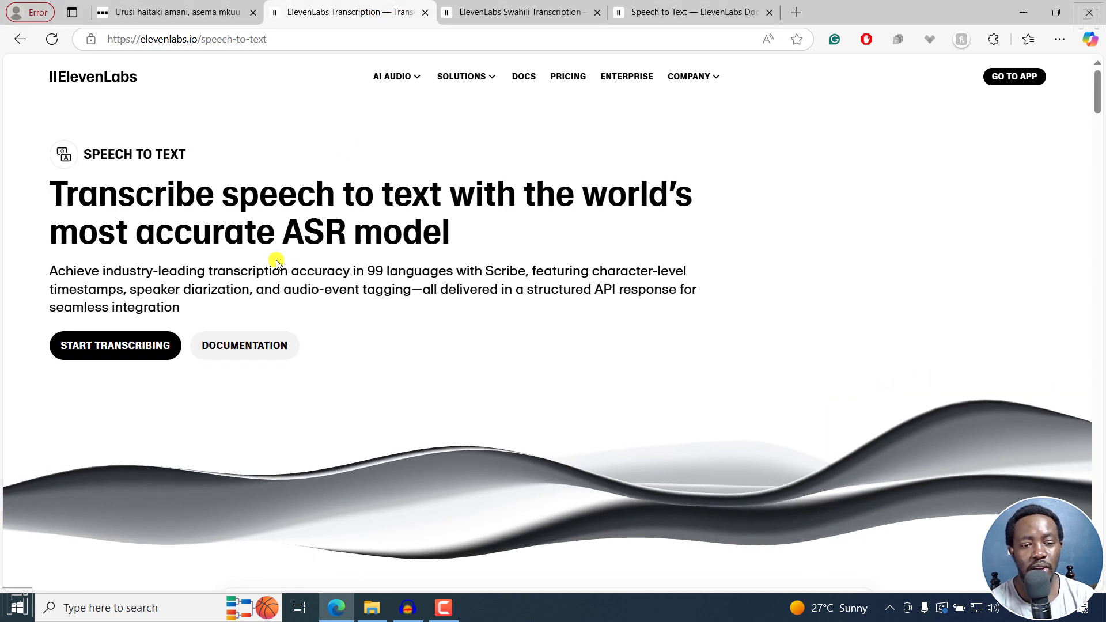
drag(100, 270, 493, 270)
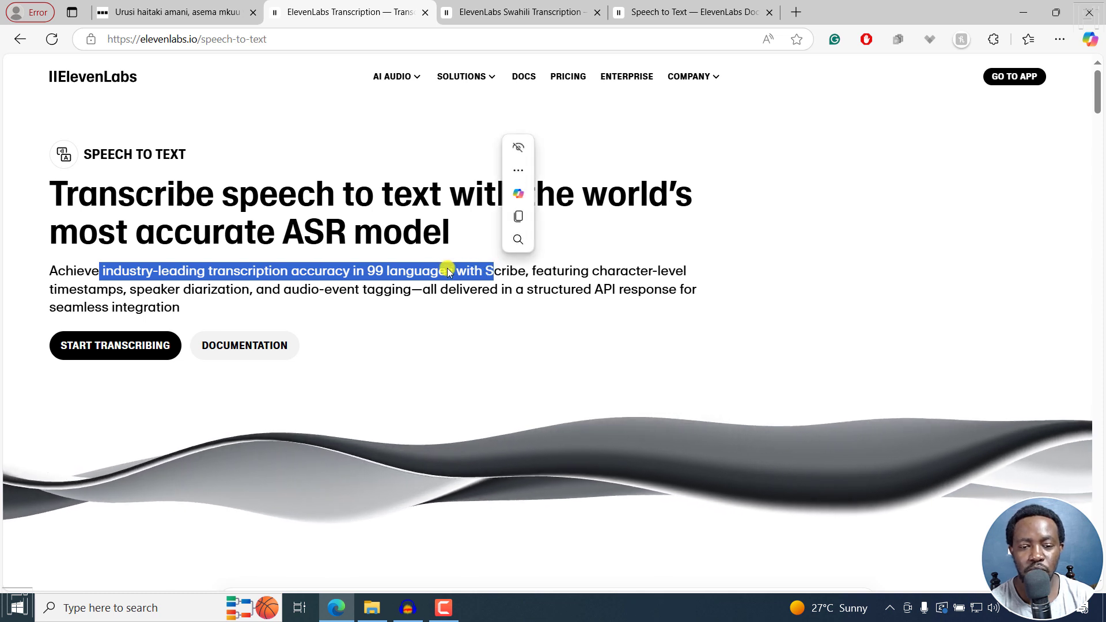
click(370, 268)
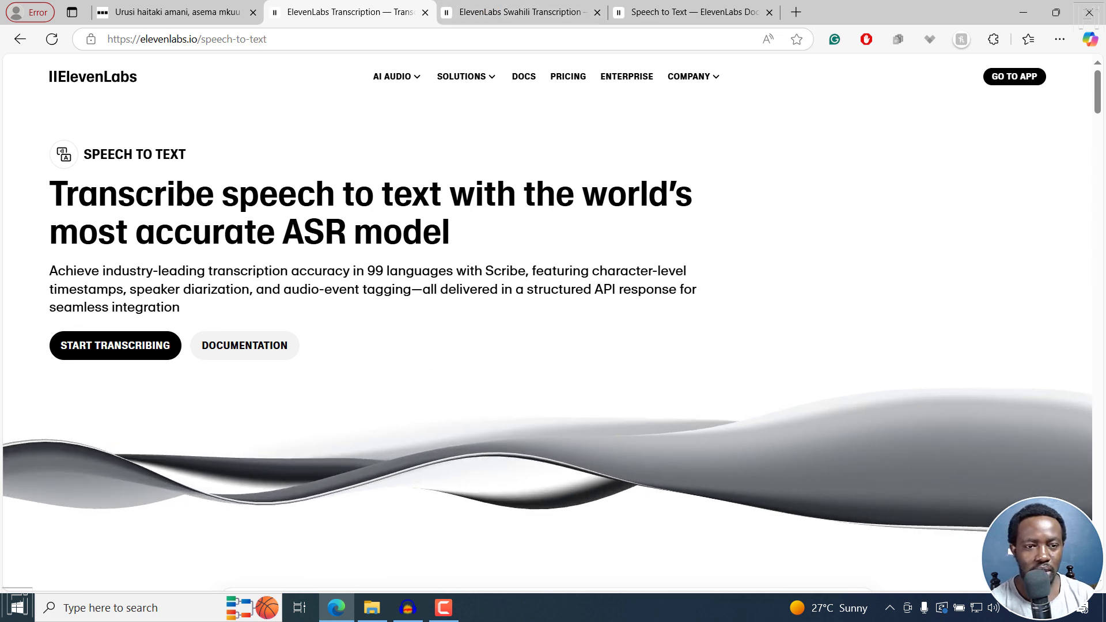
View the BBC Swahili ceasefire article, then bring up the Swahili Audio recording in Audacity.
click(180, 15)
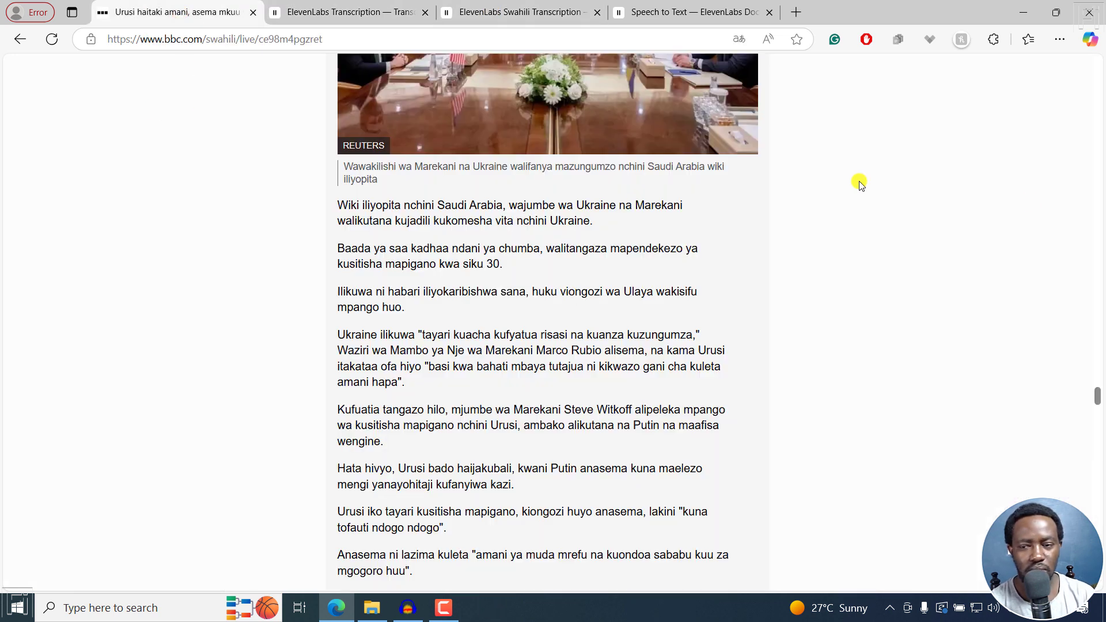
scroll(1099, 66, up, 3)
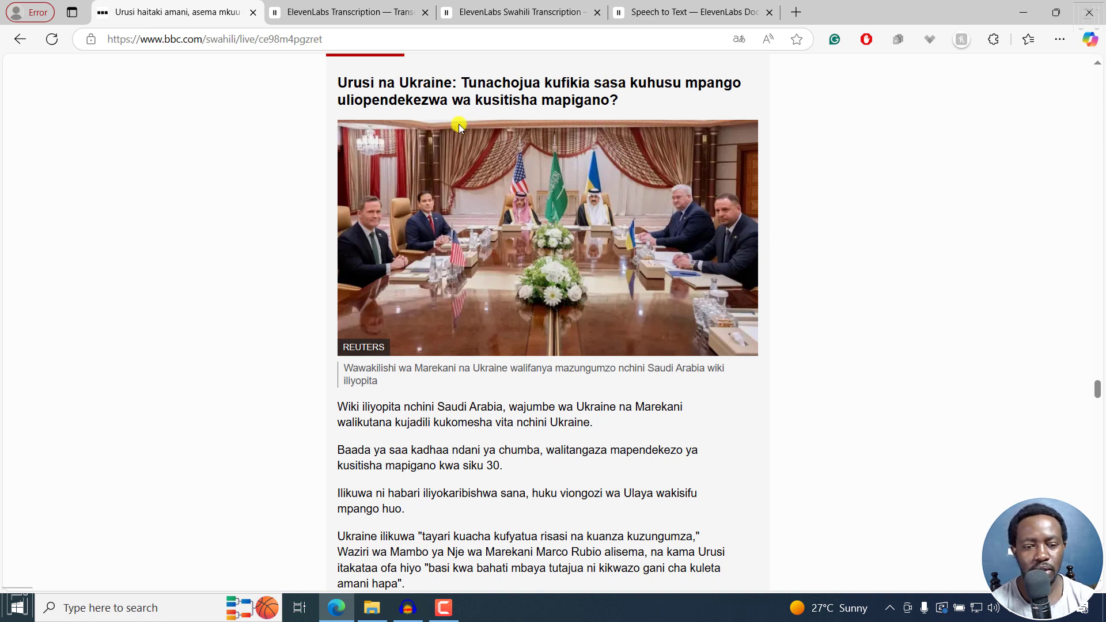
click(412, 608)
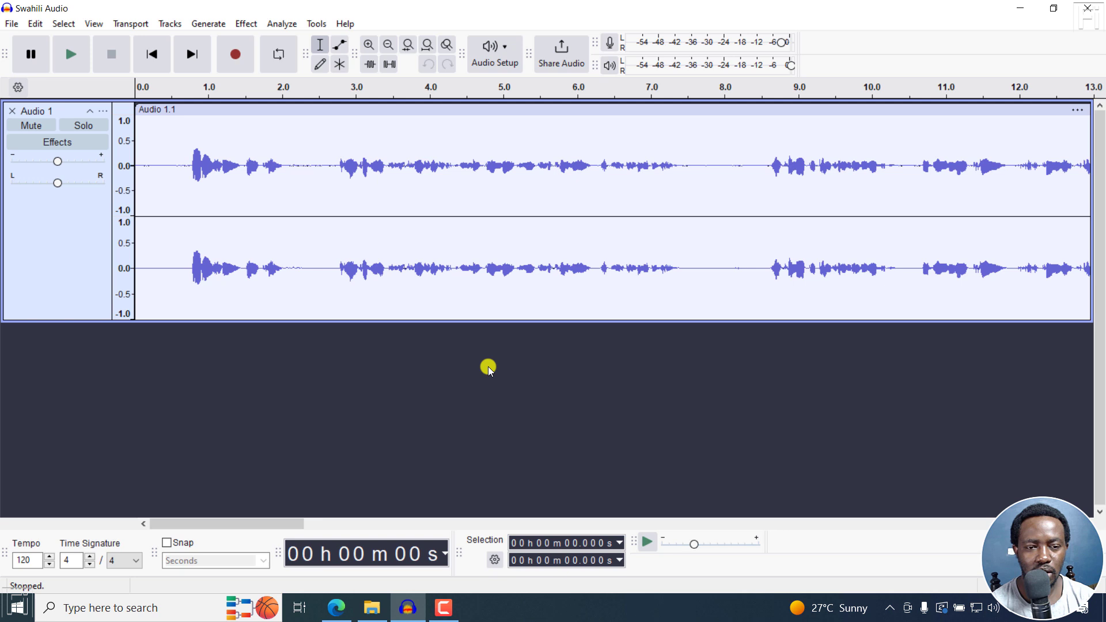
Play the first seconds of the Swahili recording, then return to the BBC ceasefire article.
key(space)
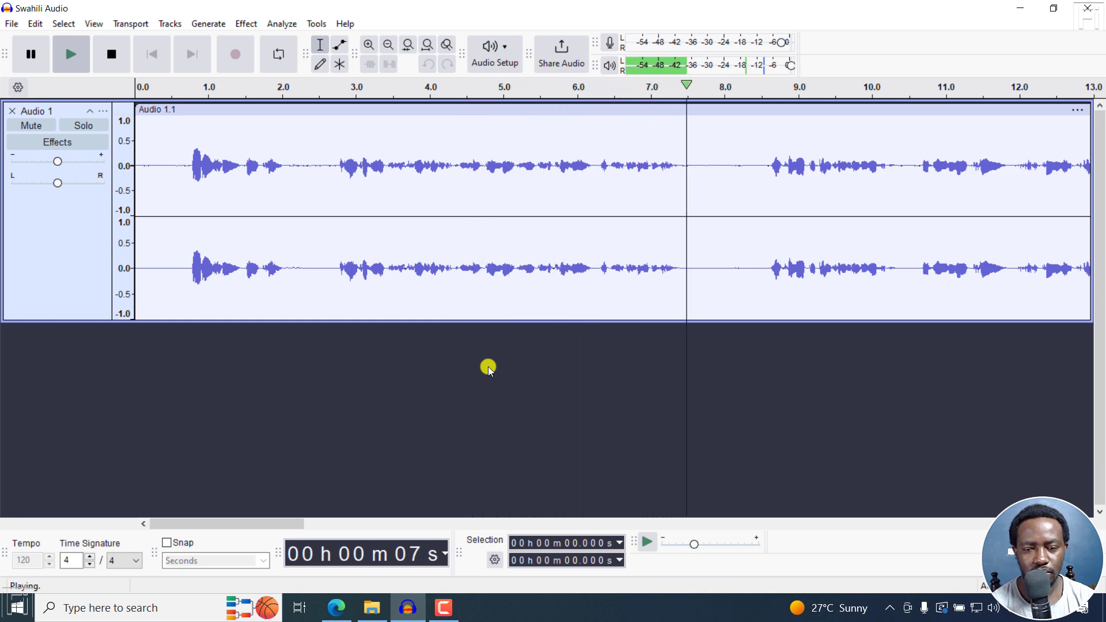
key(space)
click(336, 608)
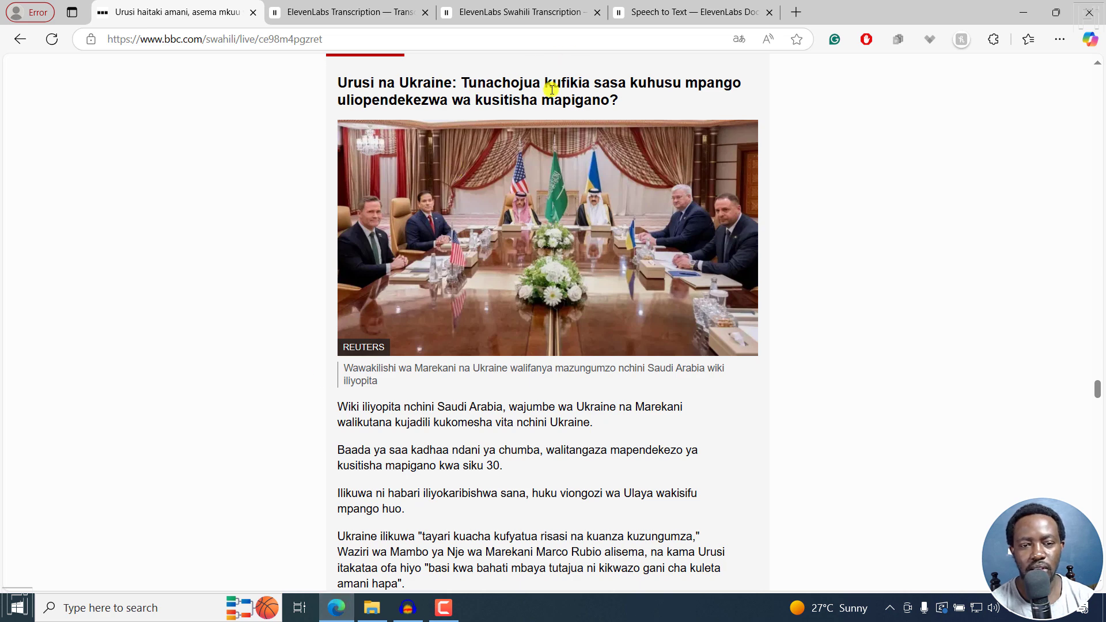
Switch to the ElevenLabs Swahili speech-to-text page comparing its error rates with OpenAI Whisper.
click(487, 12)
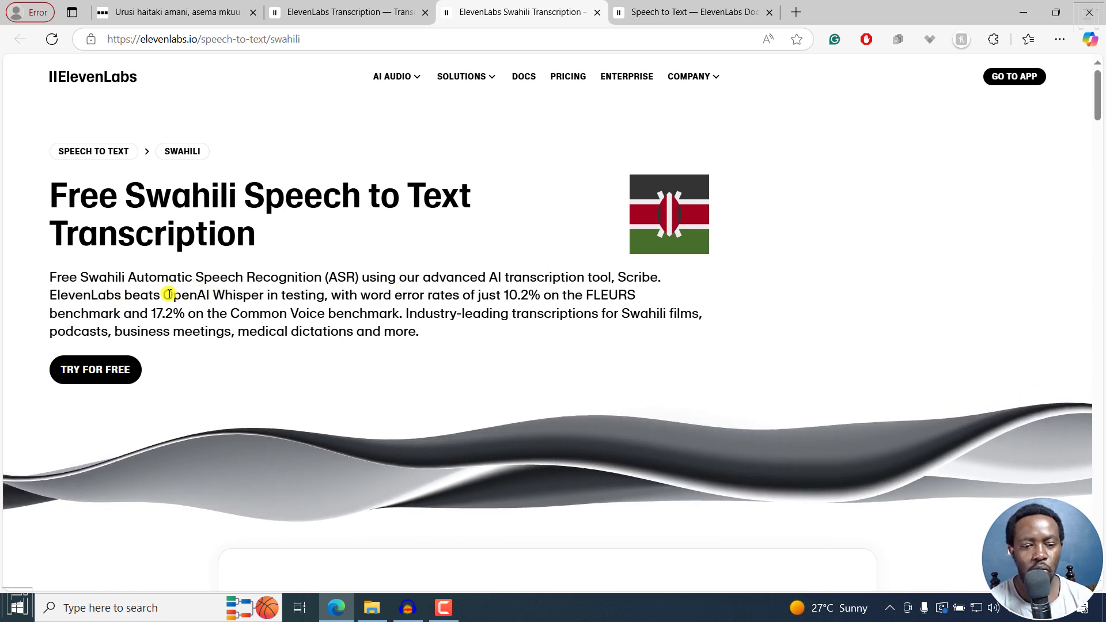
Highlight Scribe's Swahili error rates versus Whisper (10.2% FLEURS, 17.2% Common Voice) and review the benchmarks.
drag(163, 295, 324, 296)
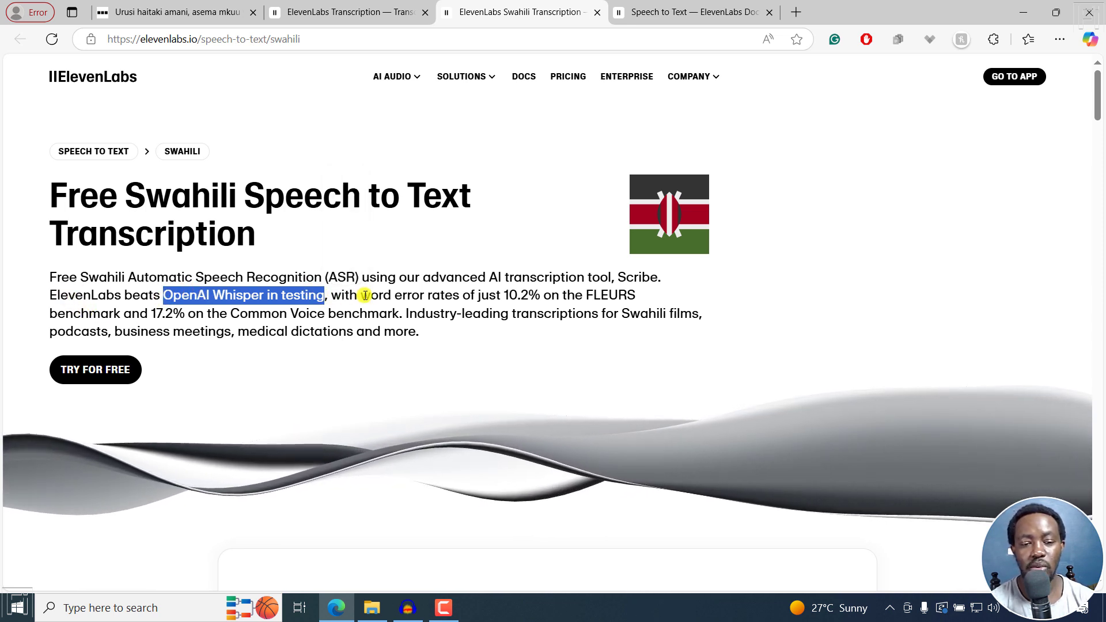
drag(467, 295, 618, 297)
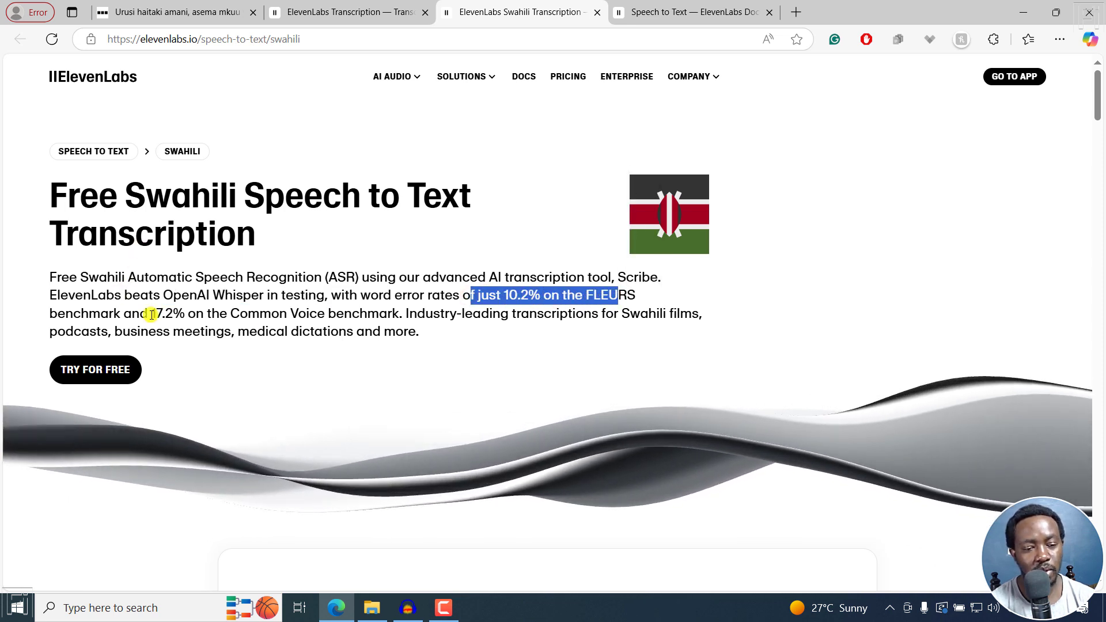
drag(152, 314, 204, 315)
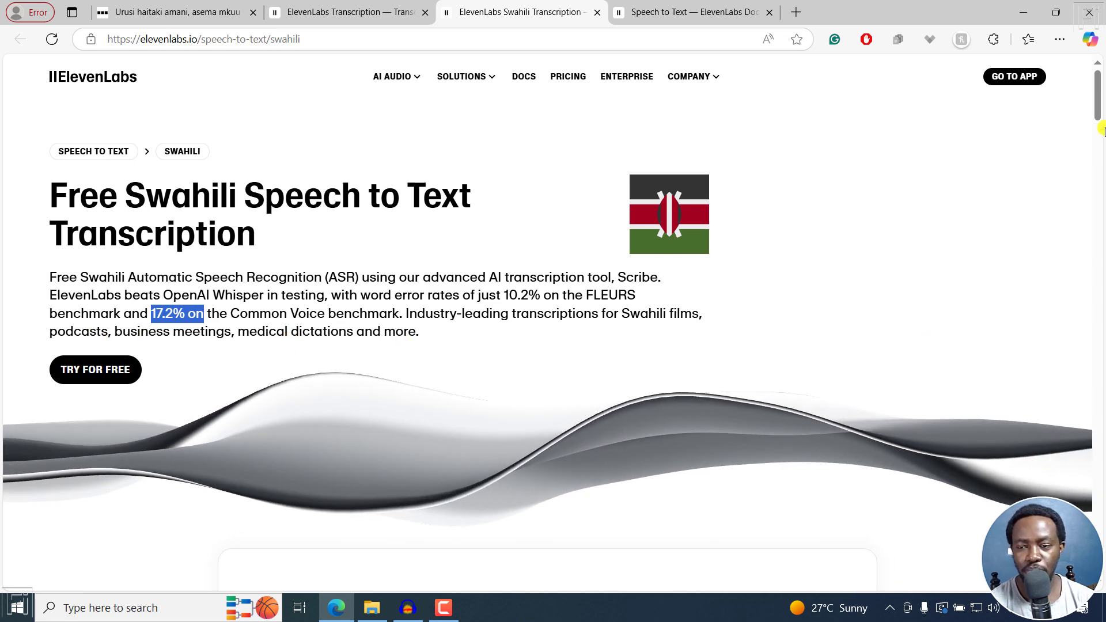
drag(1098, 96, 1101, 210)
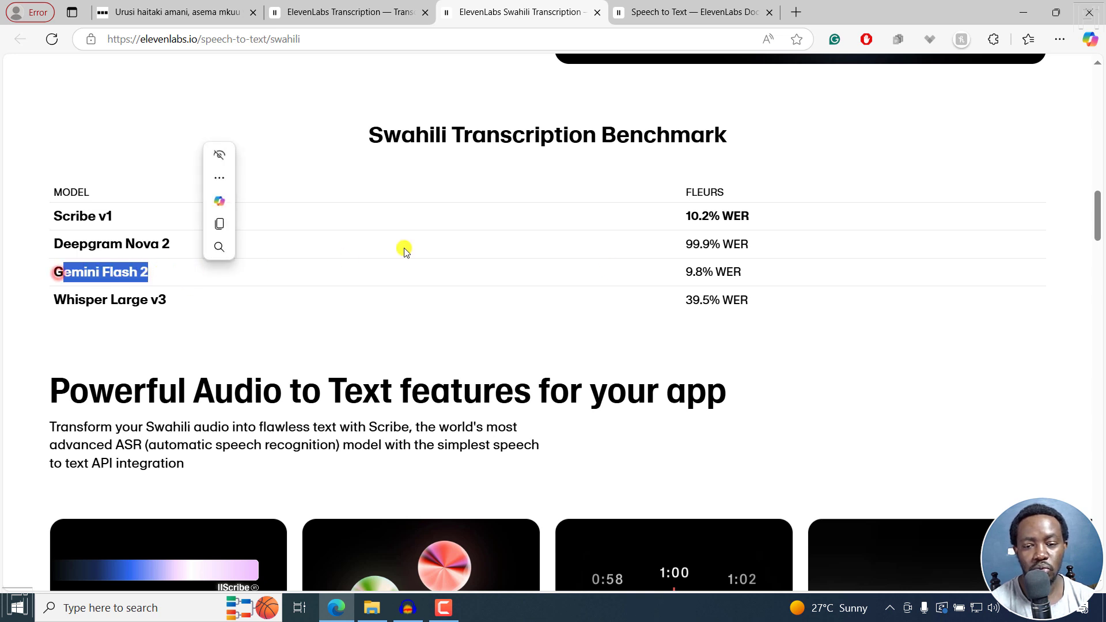
click(690, 272)
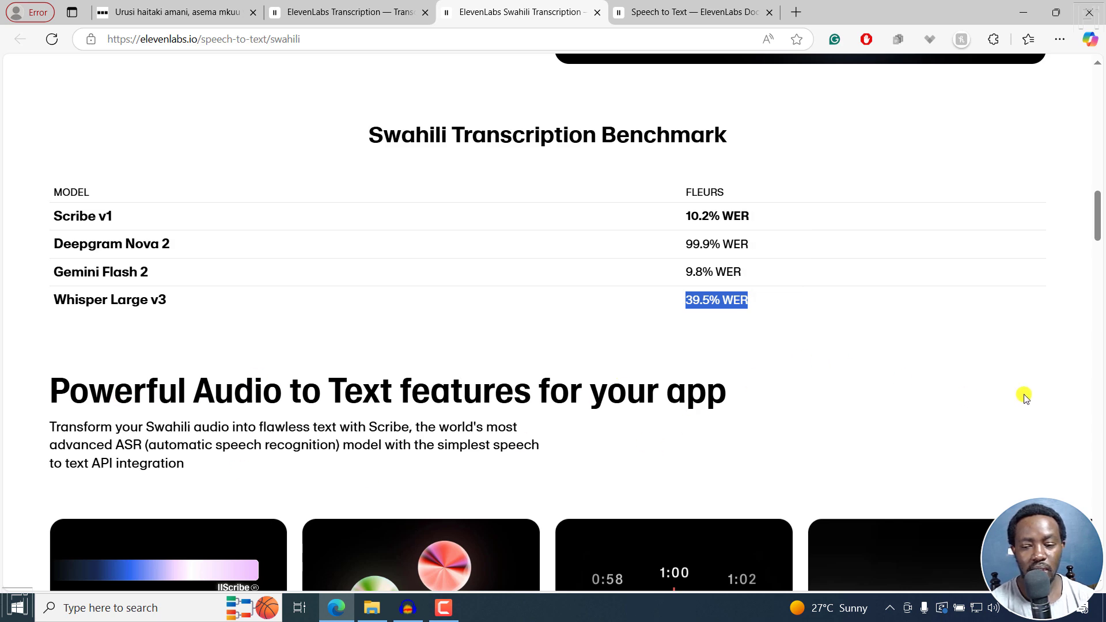
drag(1098, 234, 1101, 255)
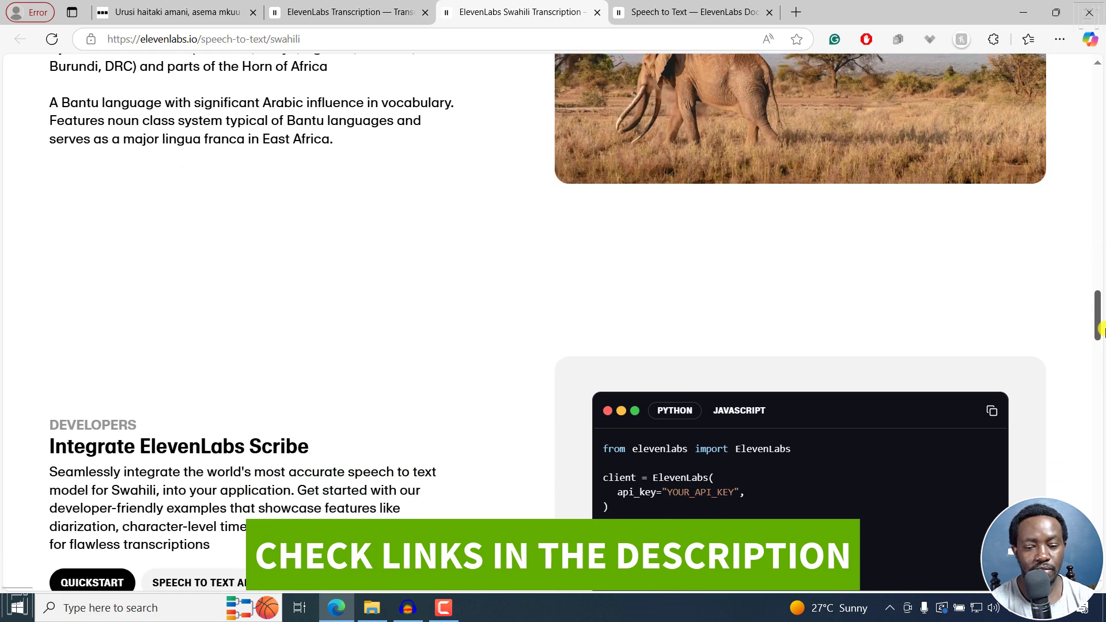
drag(1101, 272, 1101, 428)
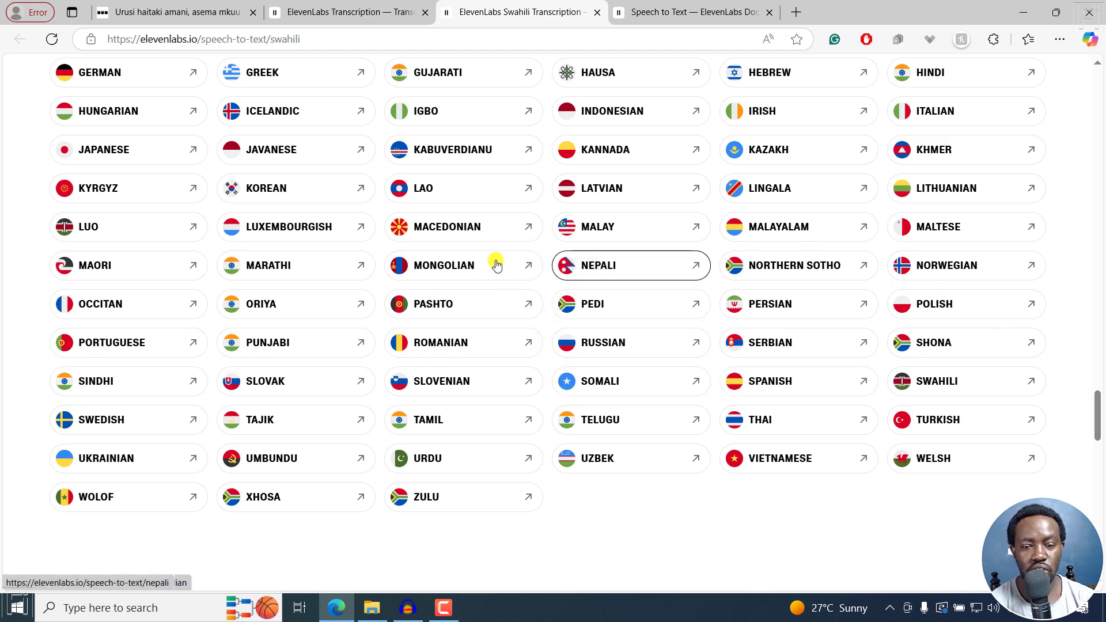
Glance at the Pashto page, return to the Swahili page, and bring up the Swahili Audio.mp3 folder.
click(434, 311)
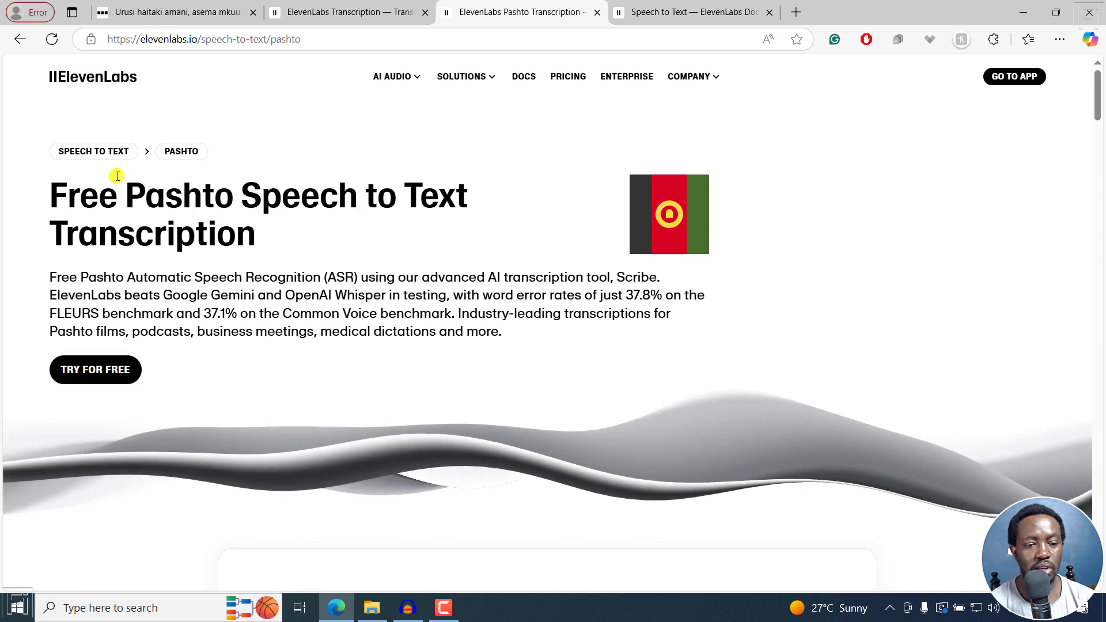
click(19, 40)
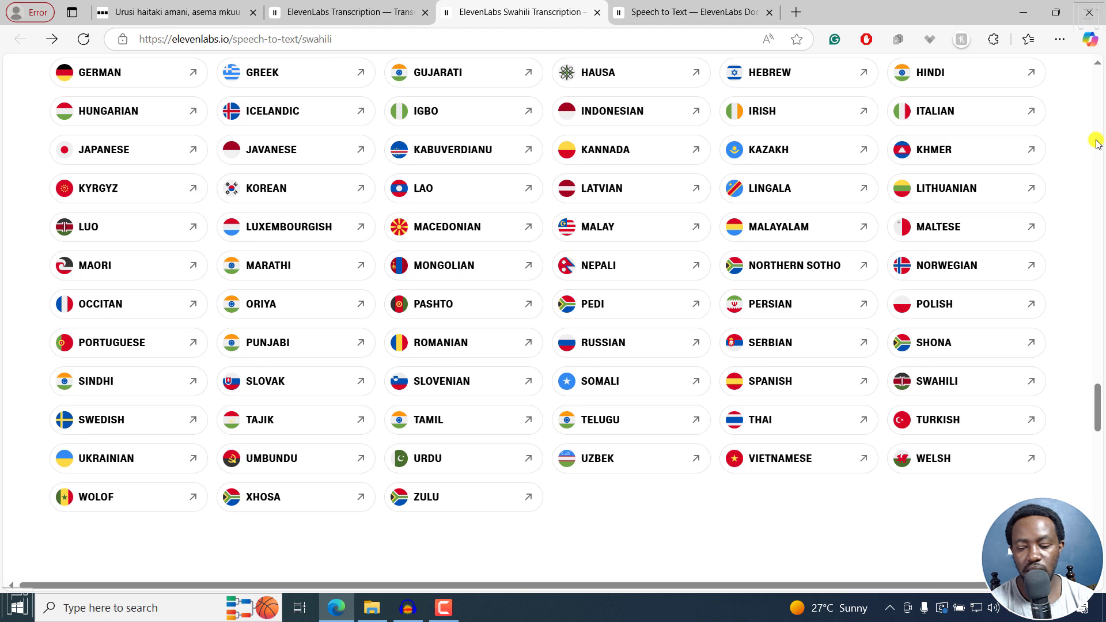
scroll(1096, 143, up, 15)
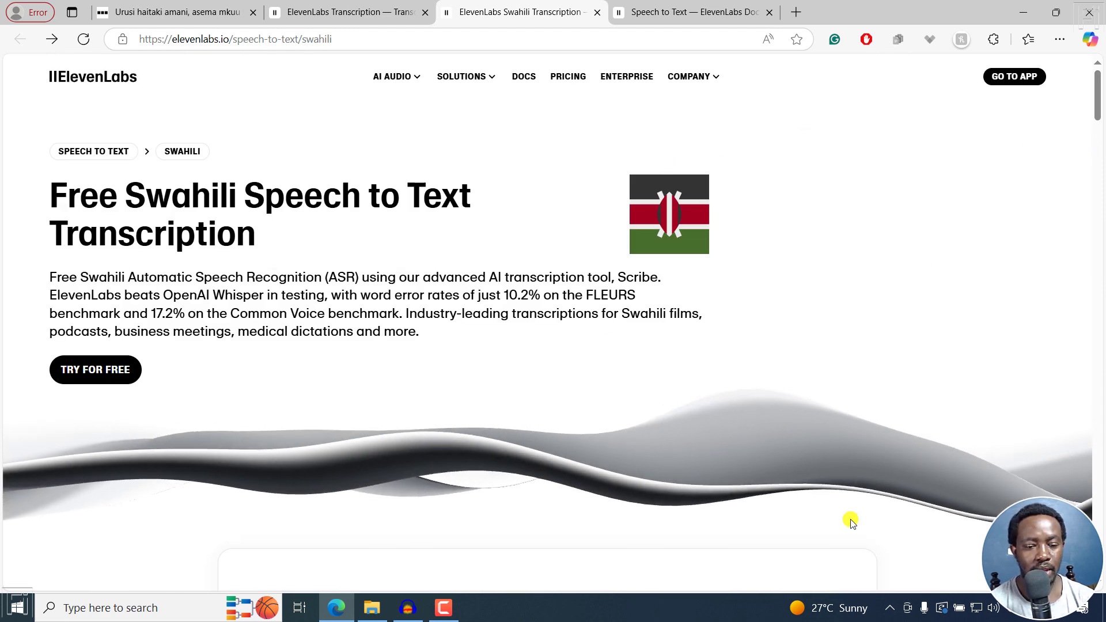
key(alt+Tab)
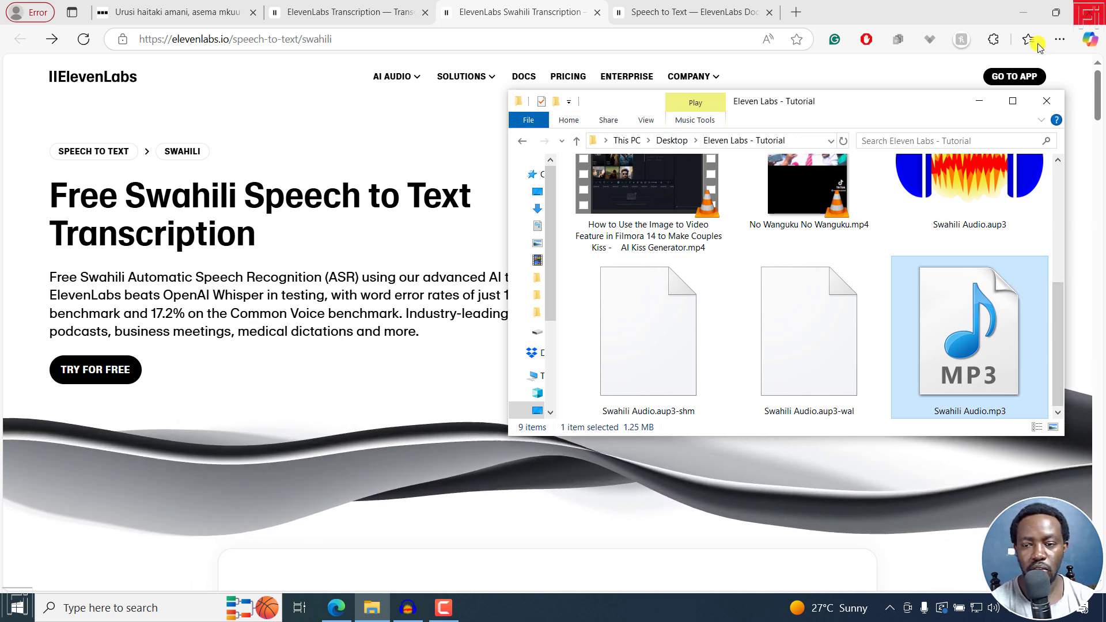
Start a new file transcription in the ElevenLabs Speech to Text workspace.
click(1000, 76)
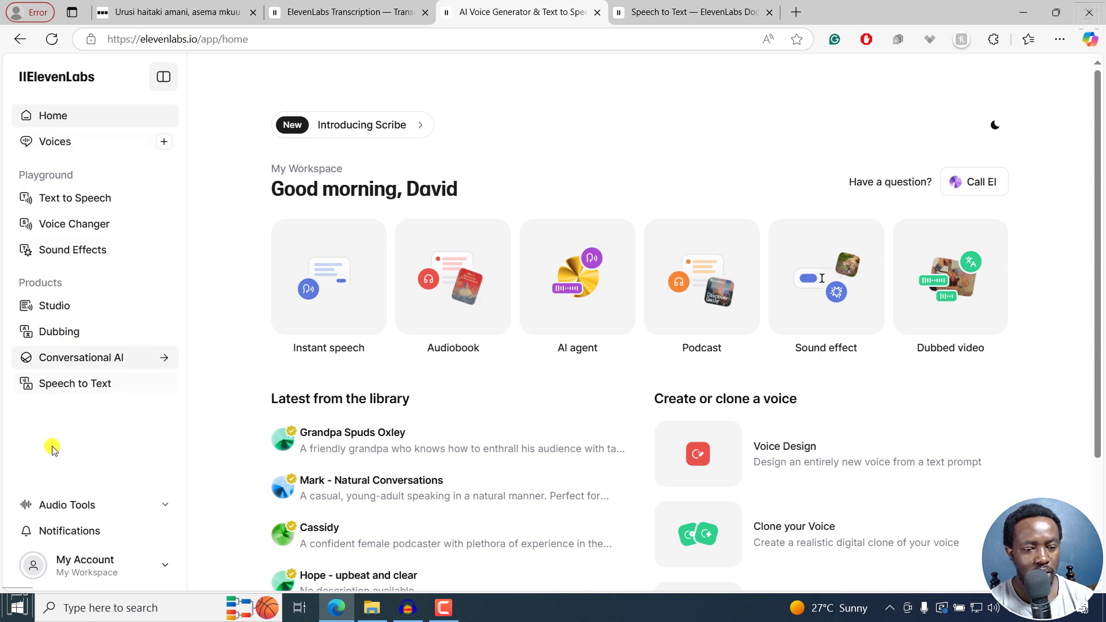
click(56, 388)
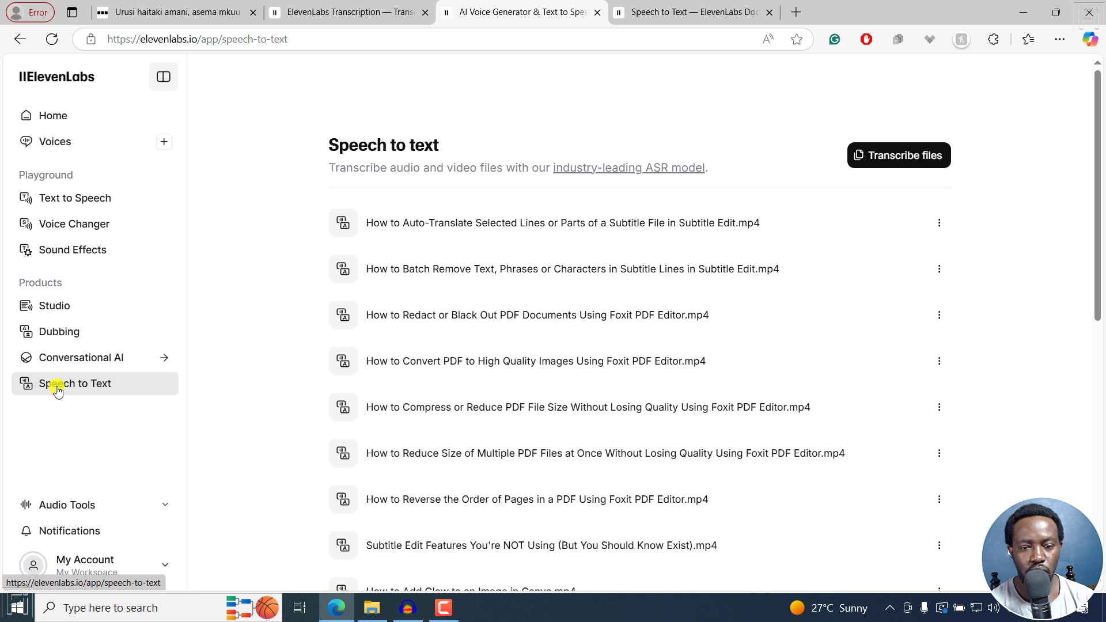
click(911, 156)
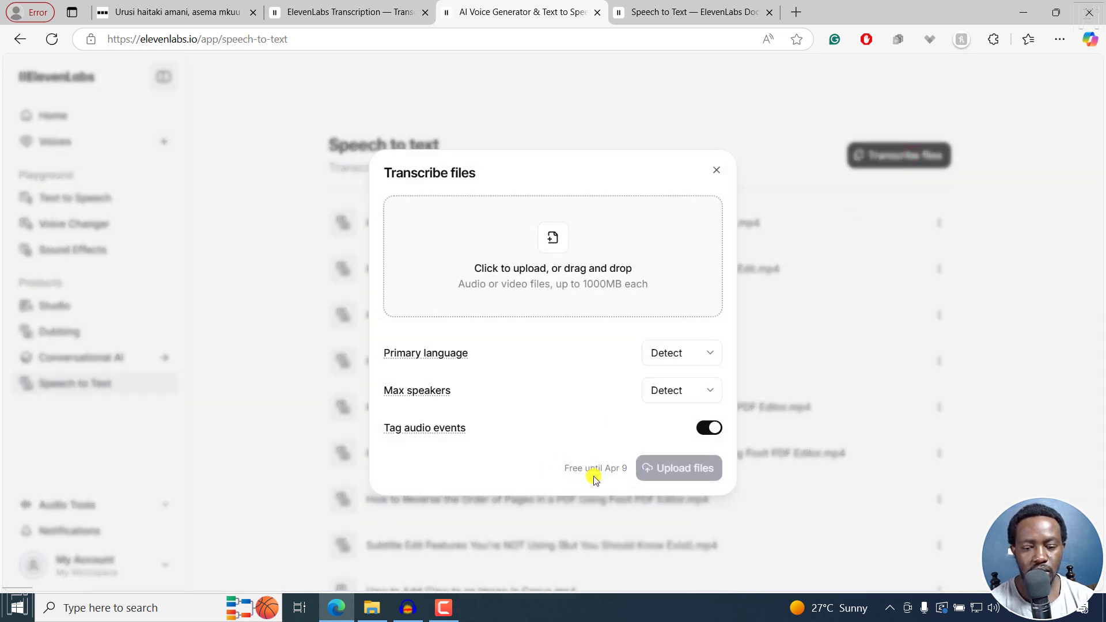
Add Swahili Audio.mp3 to the upload and choose Swahili as primary language.
click(369, 609)
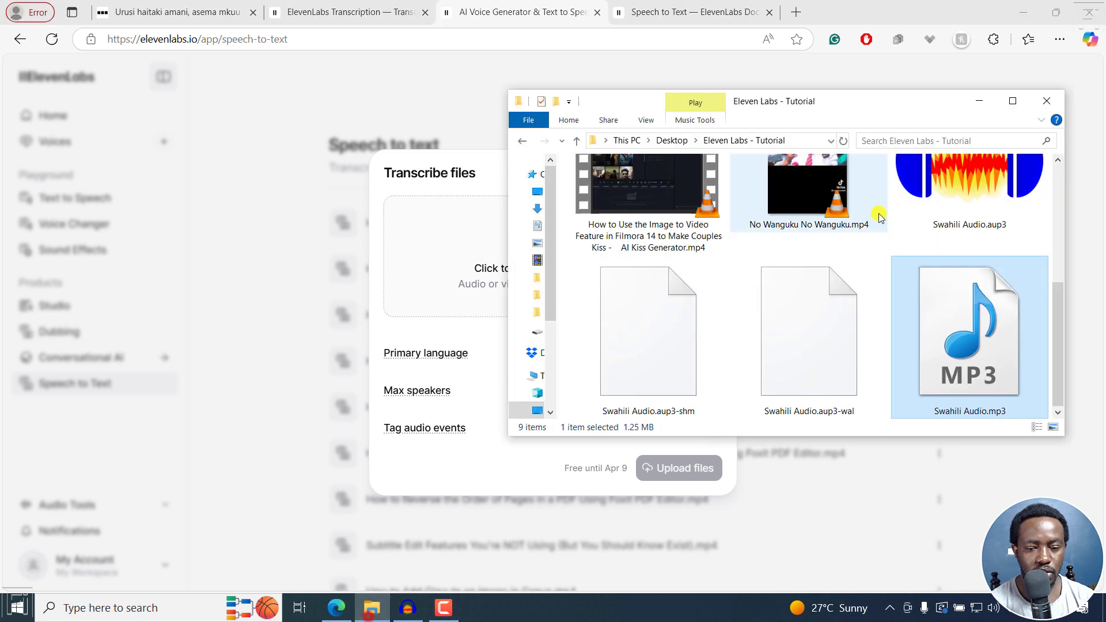
drag(504, 299, 441, 232)
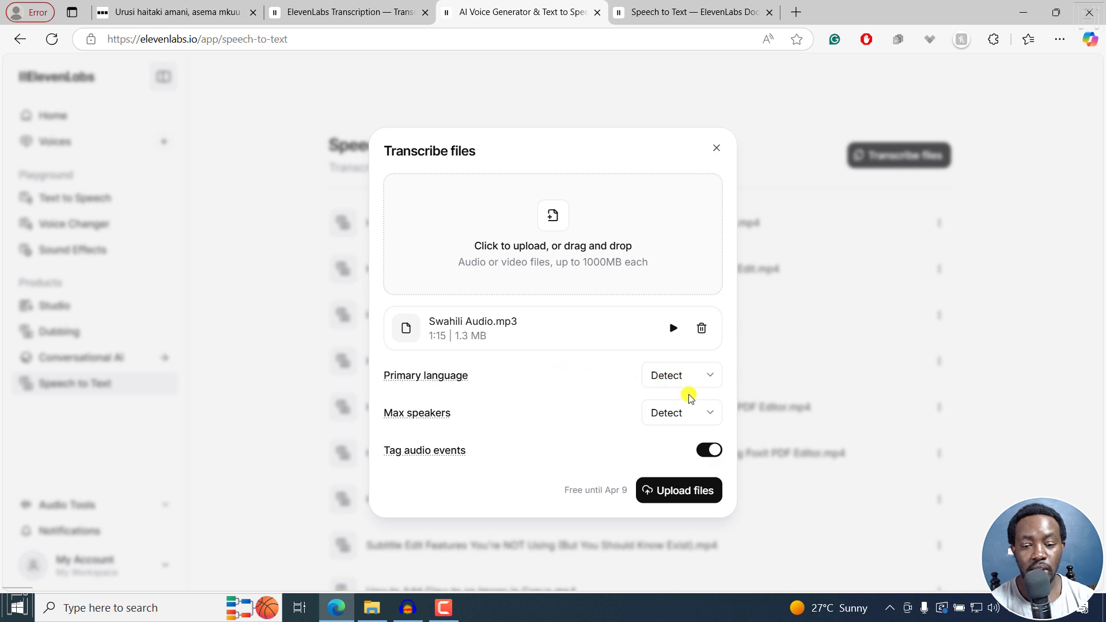
click(707, 383)
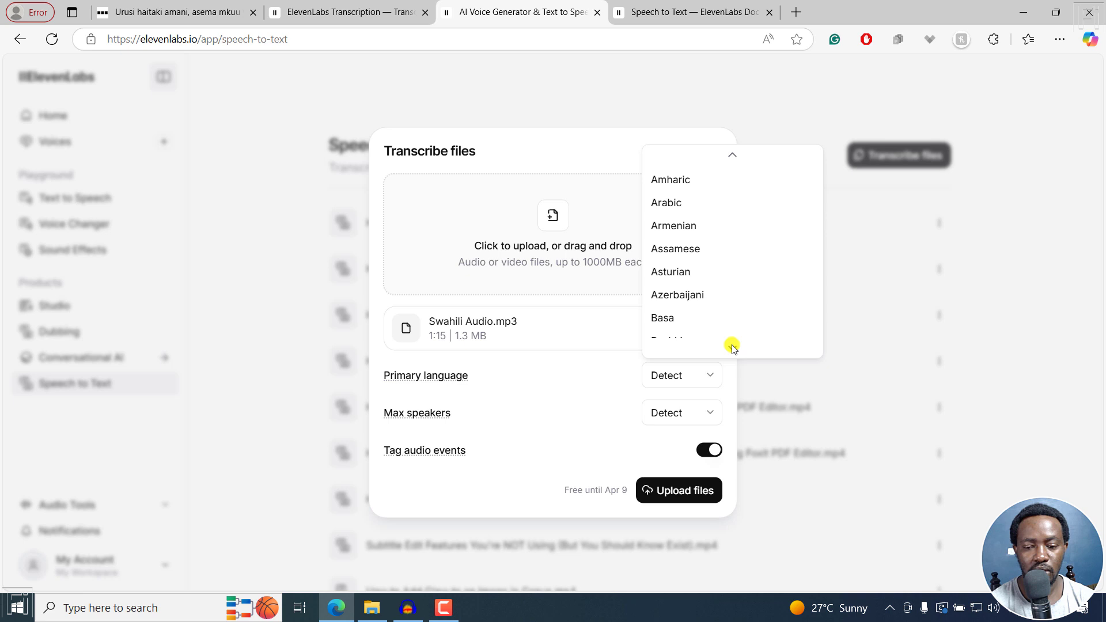
scroll(732, 346, down, 3)
scroll(717, 252, down, 2)
scroll(737, 349, down, 1)
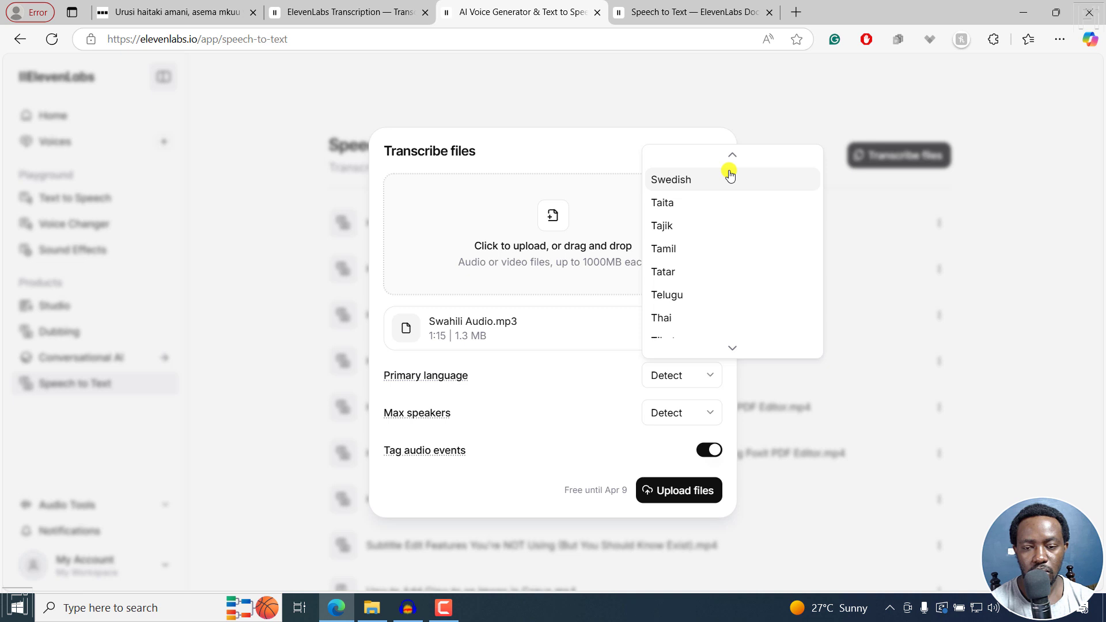
click(667, 294)
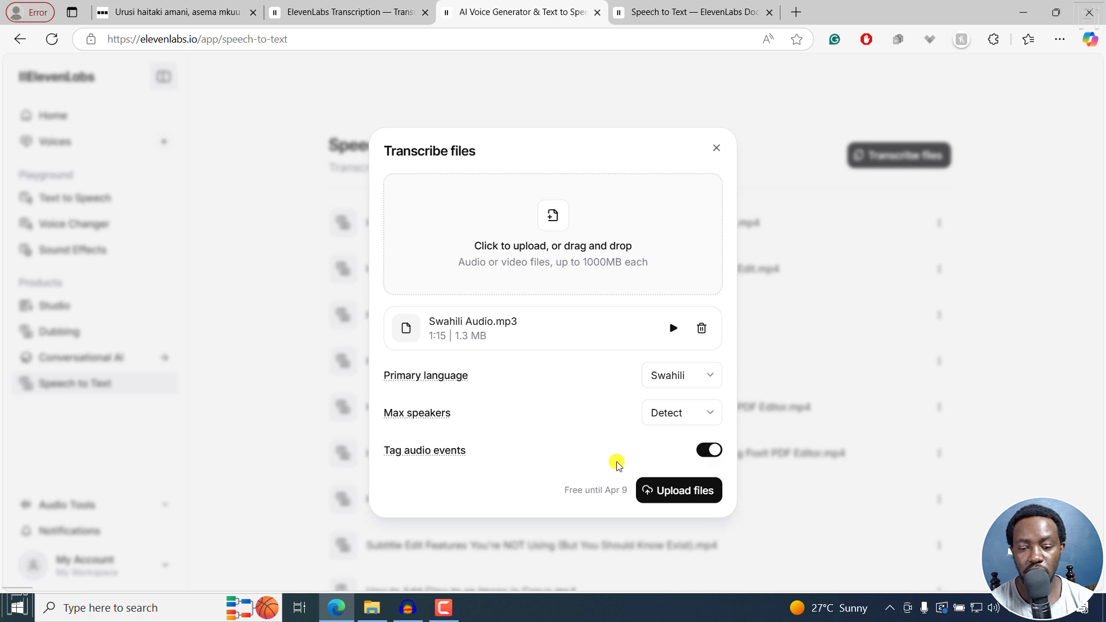
Upload Swahili Audio.mp3 for transcription and open its finished Kiswahili transcript.
click(676, 489)
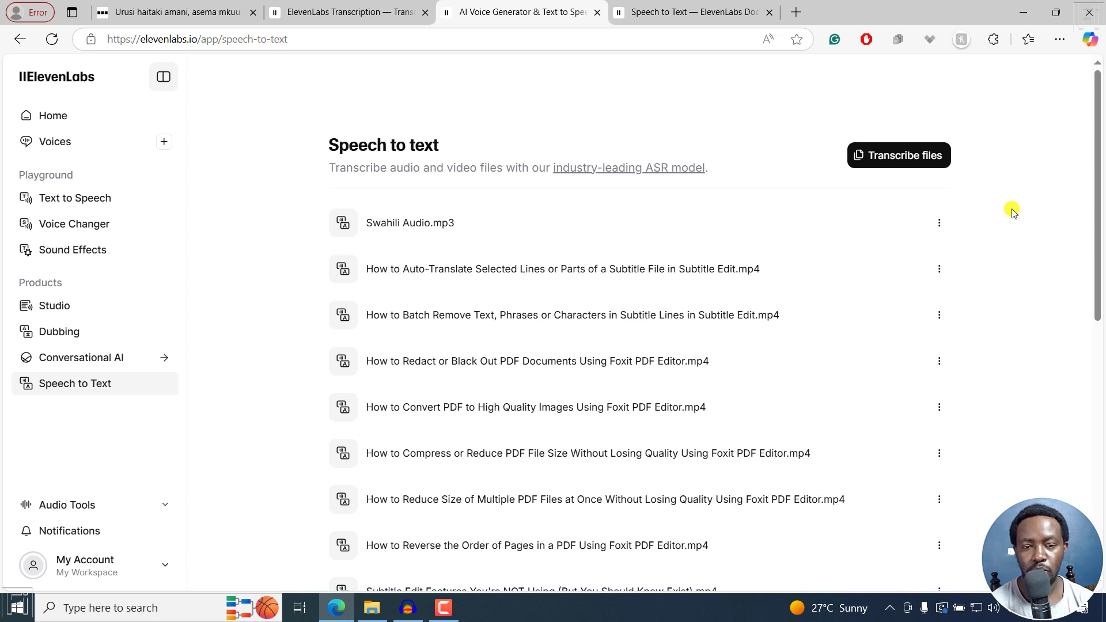
click(394, 226)
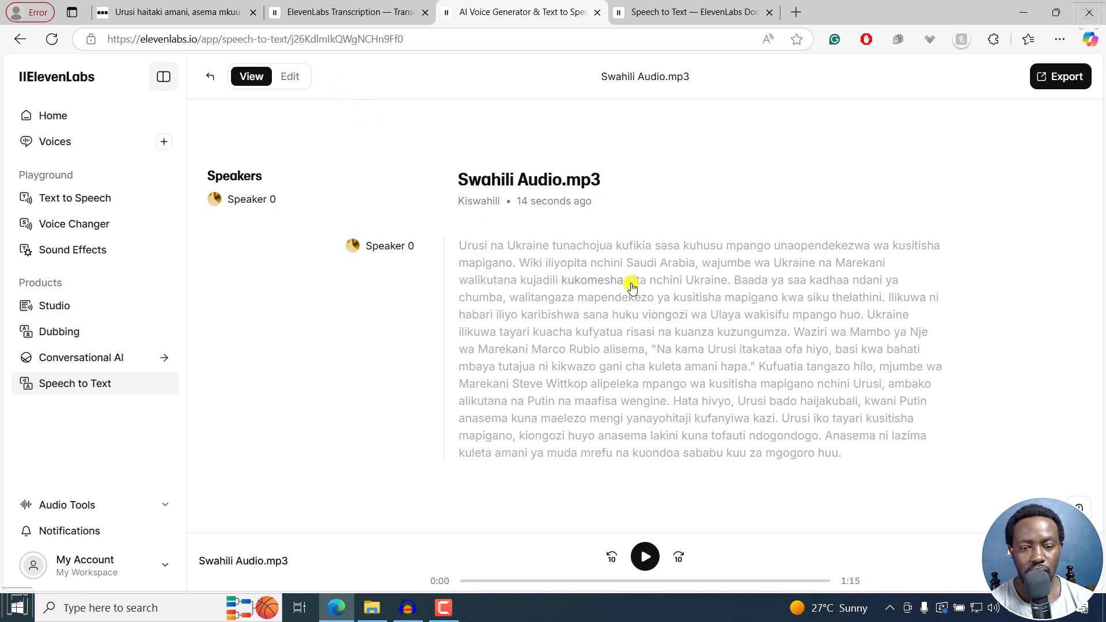
Play Swahili Audio.mp3 to the end while the Kiswahili transcript highlights along.
click(647, 557)
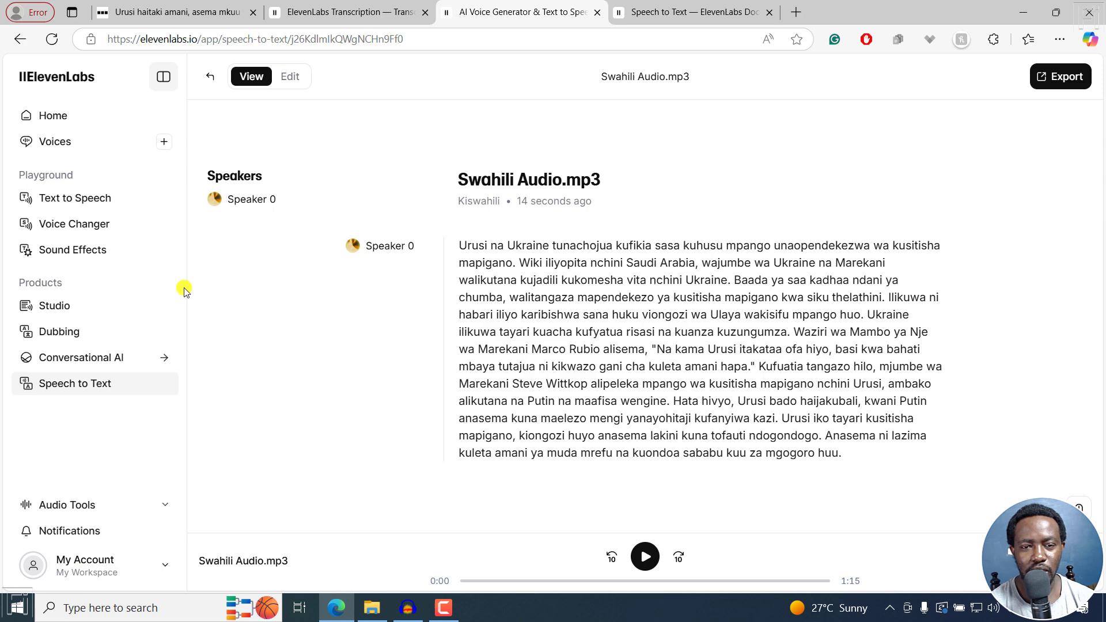
Mark Swahili in the docs' Good (10–25% WER) tier, then return to the transcript.
click(663, 11)
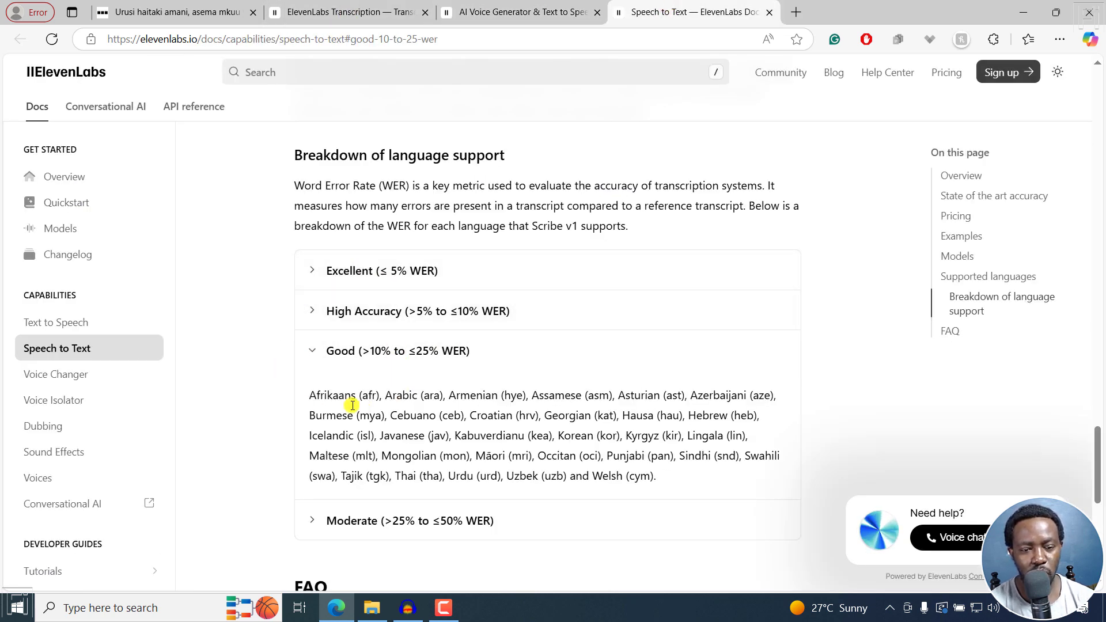
drag(722, 453, 780, 455)
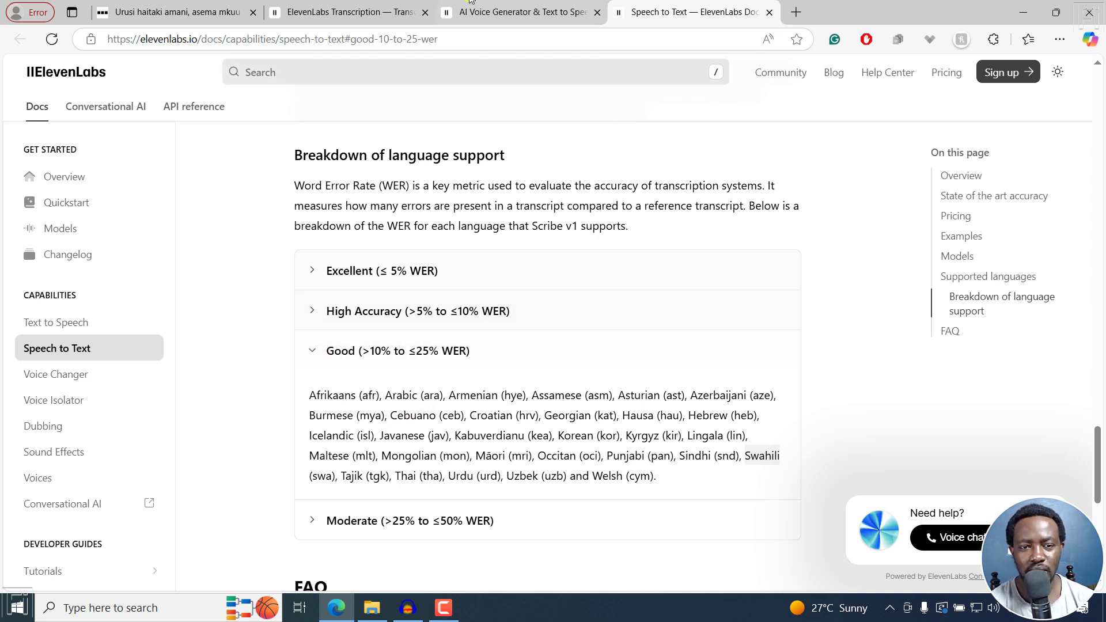
click(492, 9)
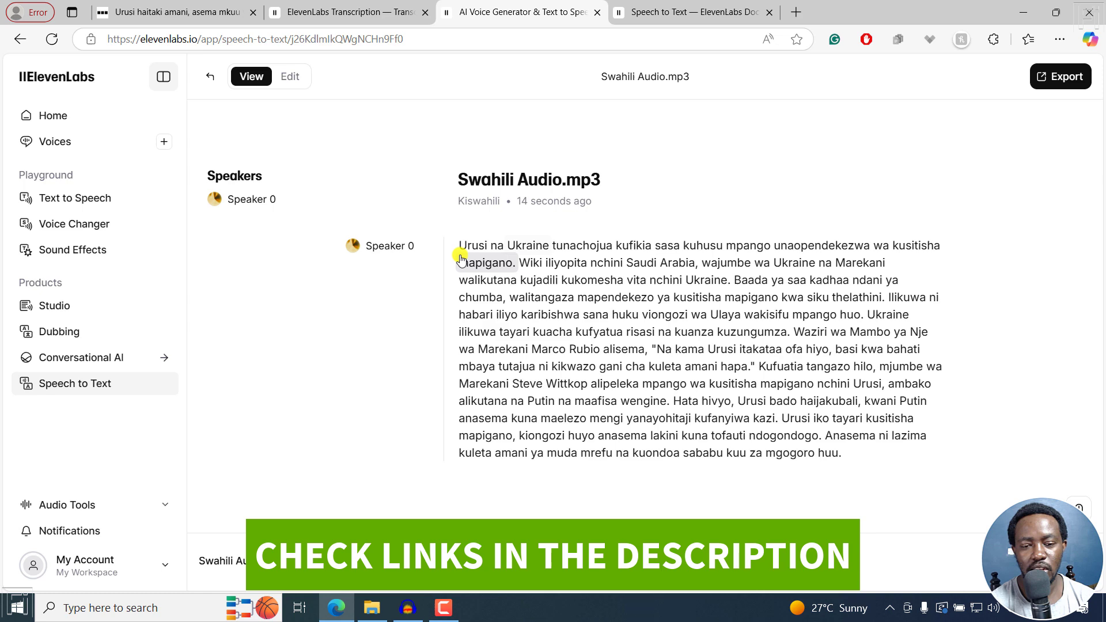
Mark the BBC headline's question mark, then replay the transcript's opening sentence and pause at 0:07.
click(186, 9)
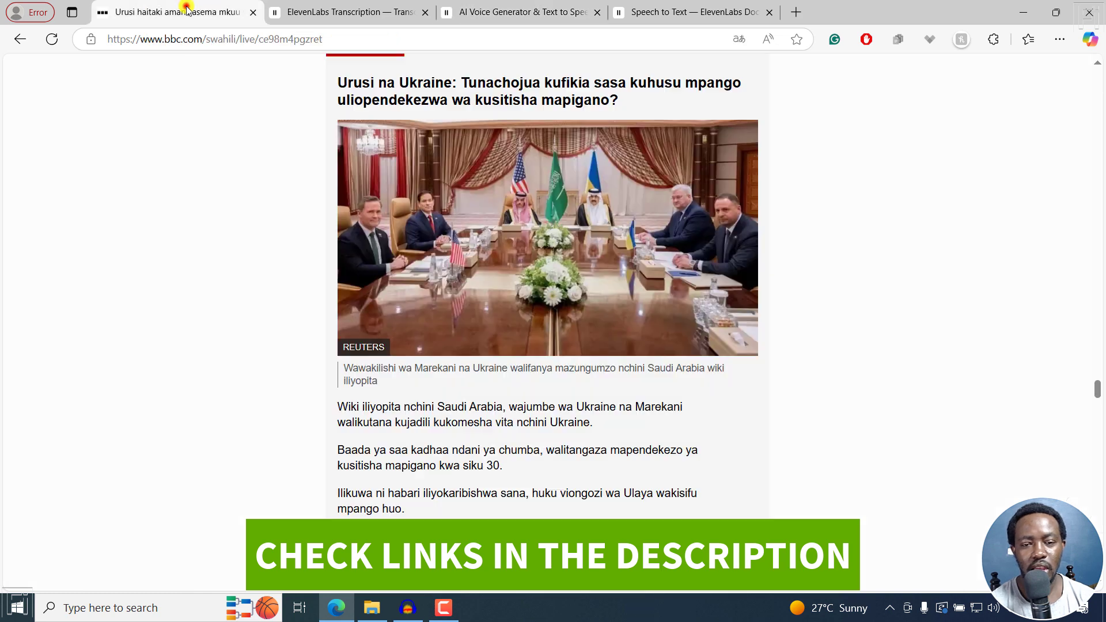
double_click(613, 99)
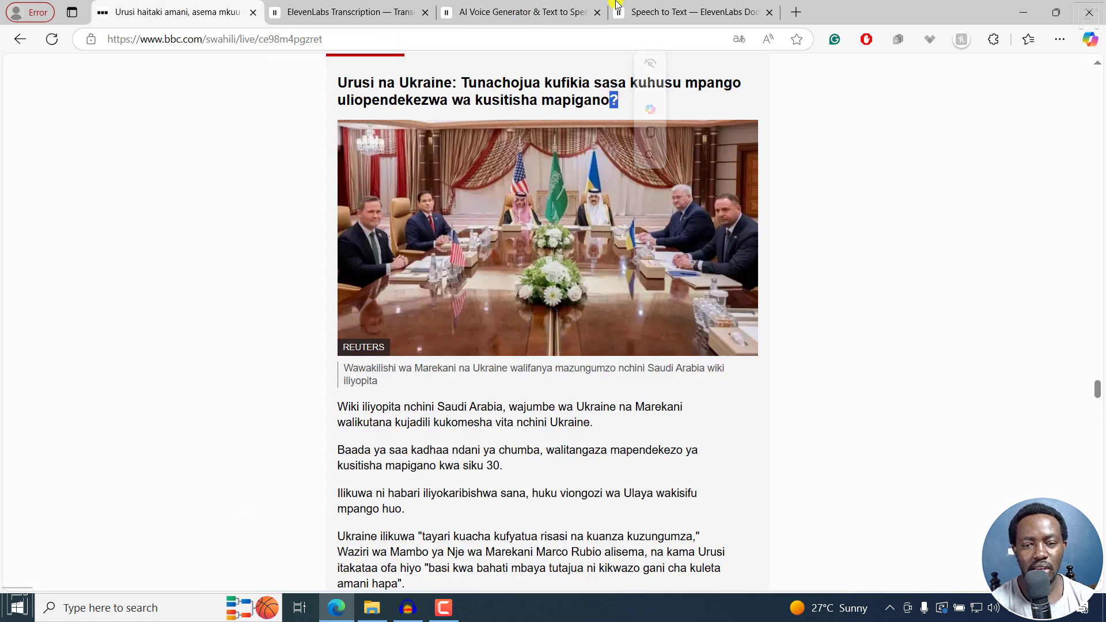
click(634, 8)
click(525, 8)
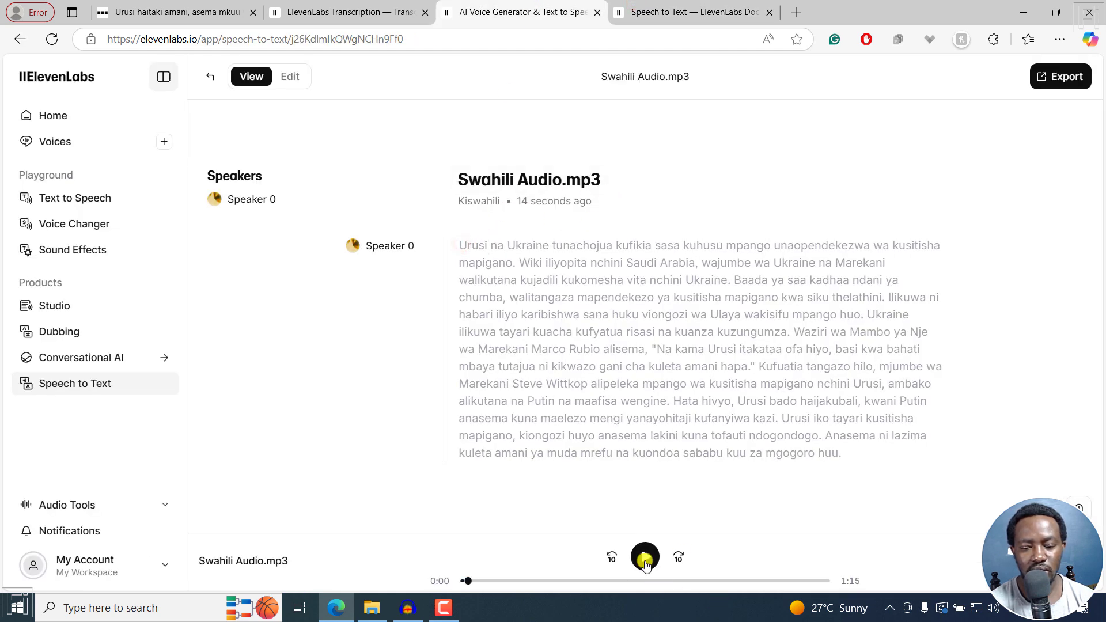
click(644, 557)
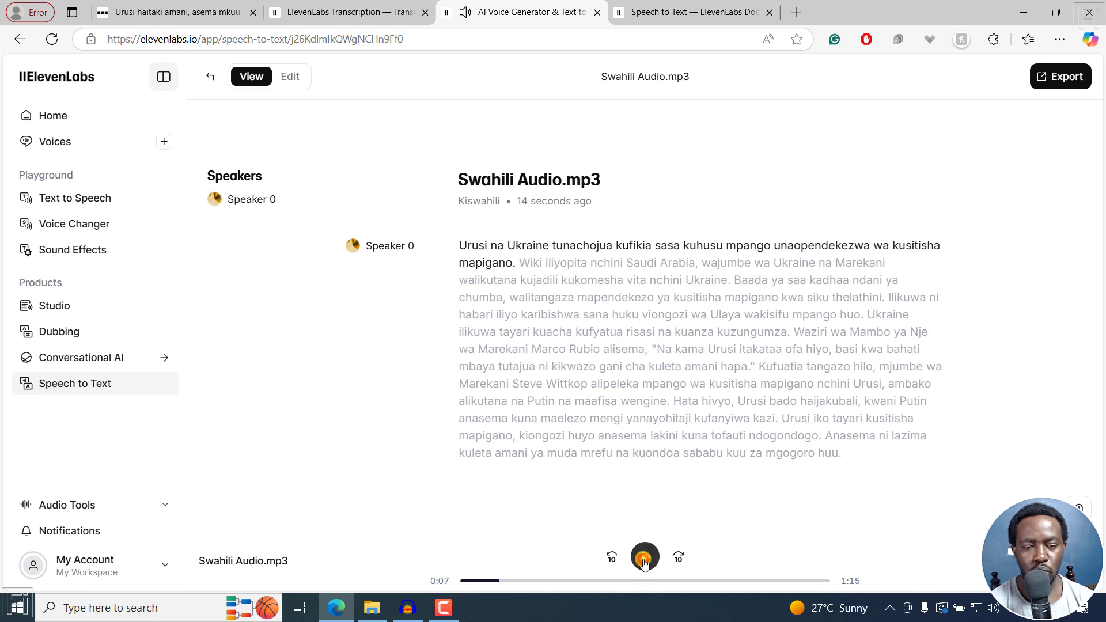
click(645, 560)
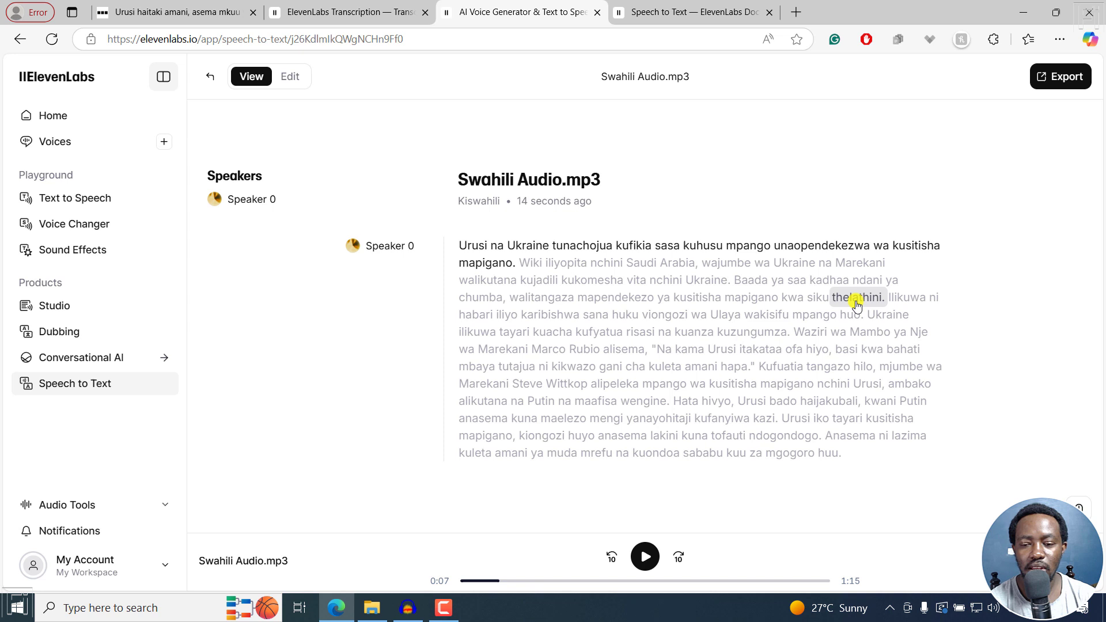
Check the BBC article's '30' against the transcript's 'thelathini', then return to the transcript.
click(182, 12)
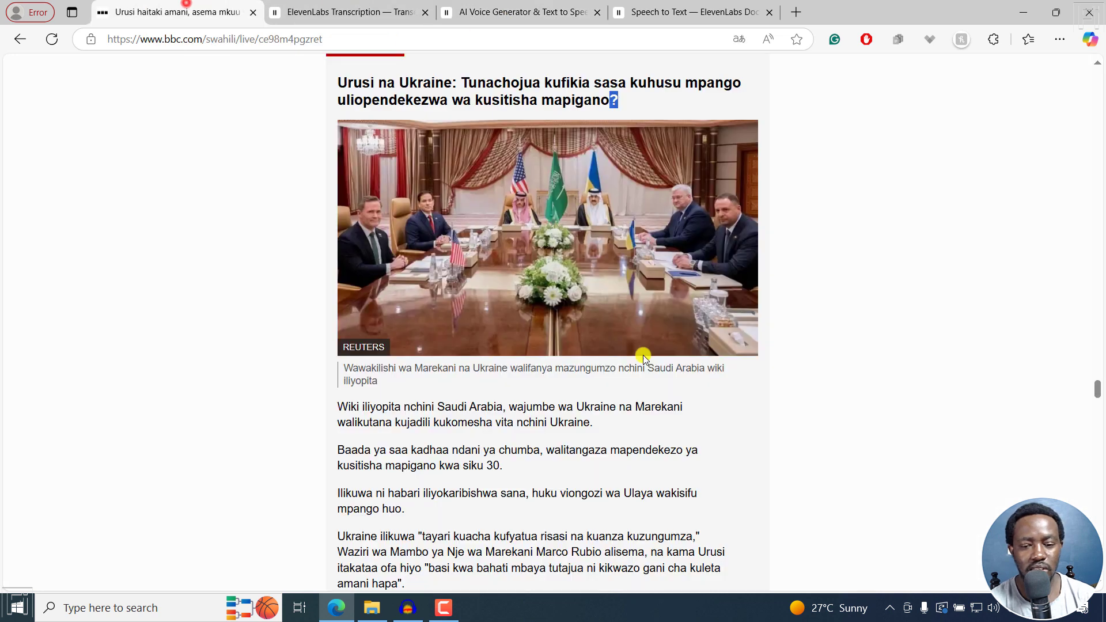
drag(483, 465, 504, 466)
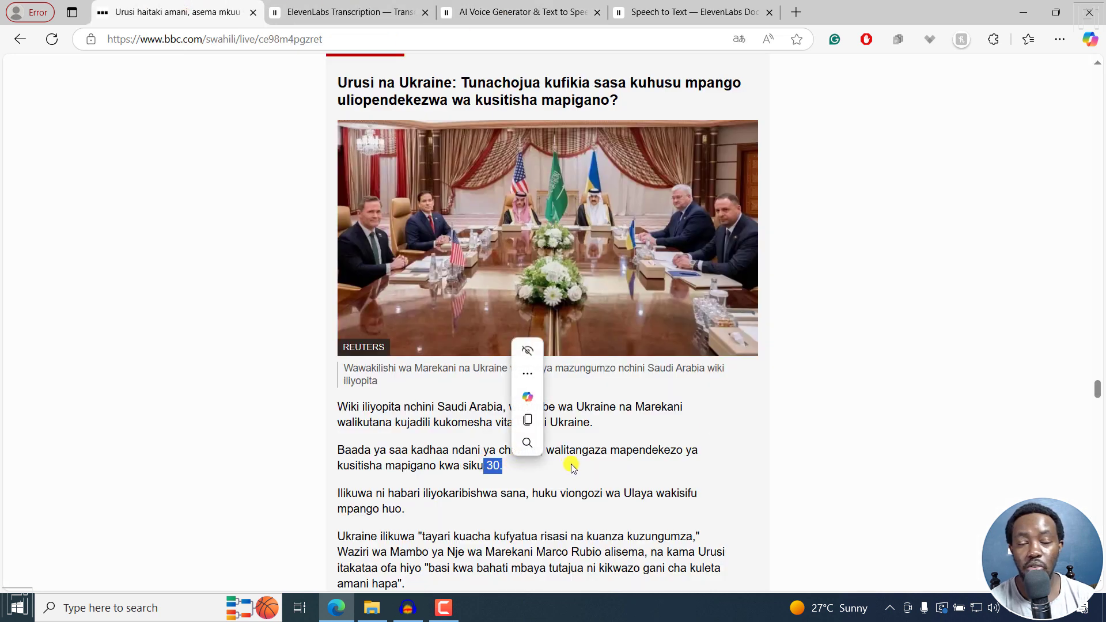
click(522, 470)
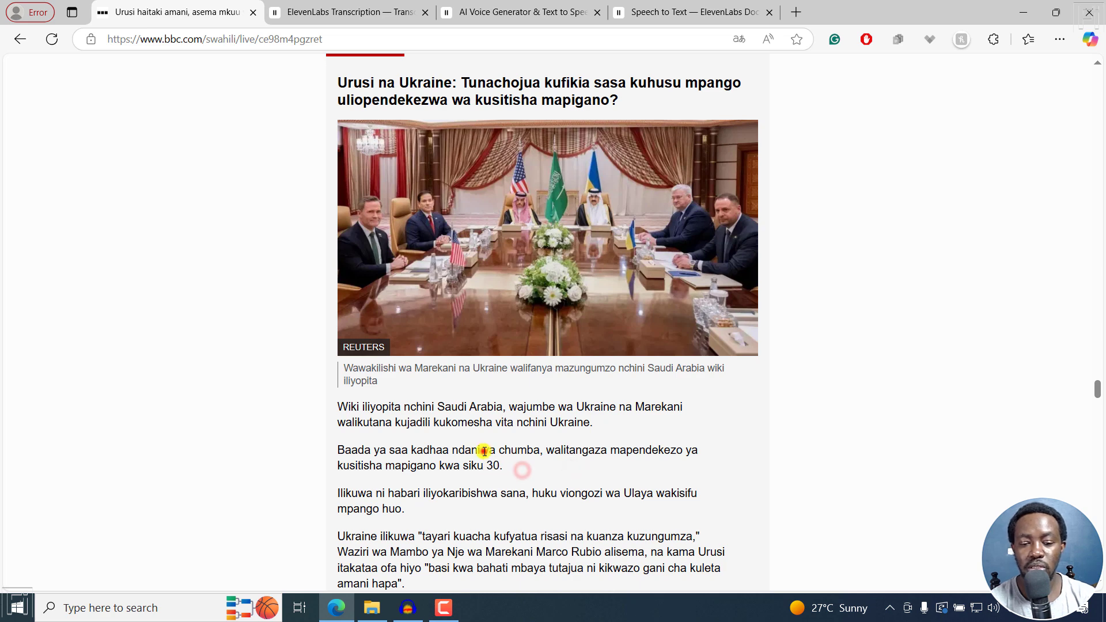
click(557, 15)
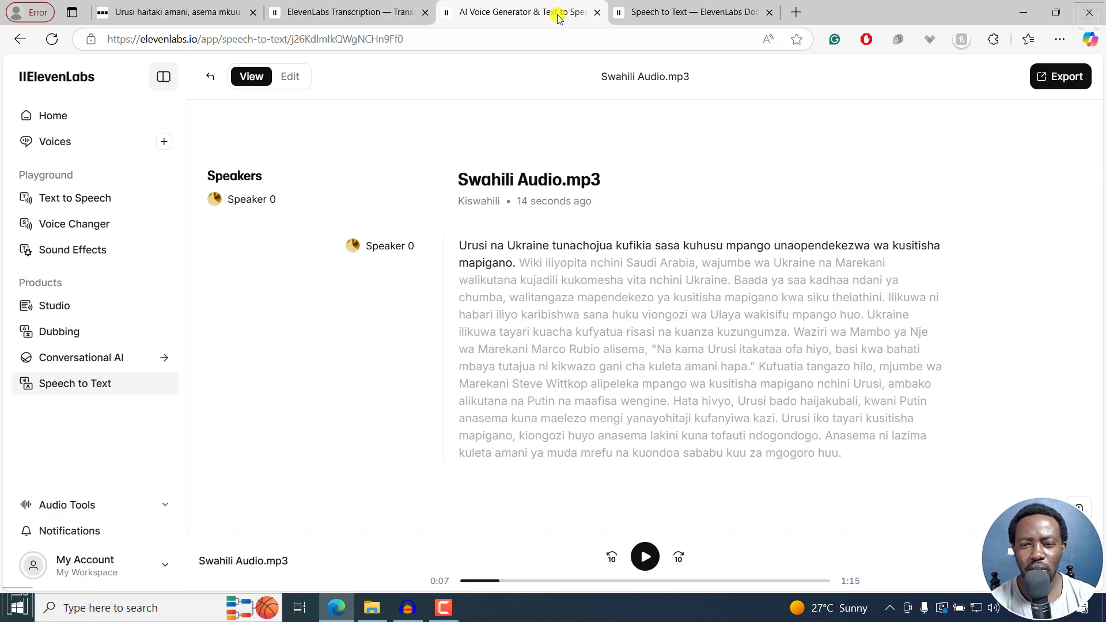
Highlight 'April 9th' in the Speech-to-Text docs' pricing note on free Scribe web-app use.
click(650, 13)
drag(1102, 413, 1102, 192)
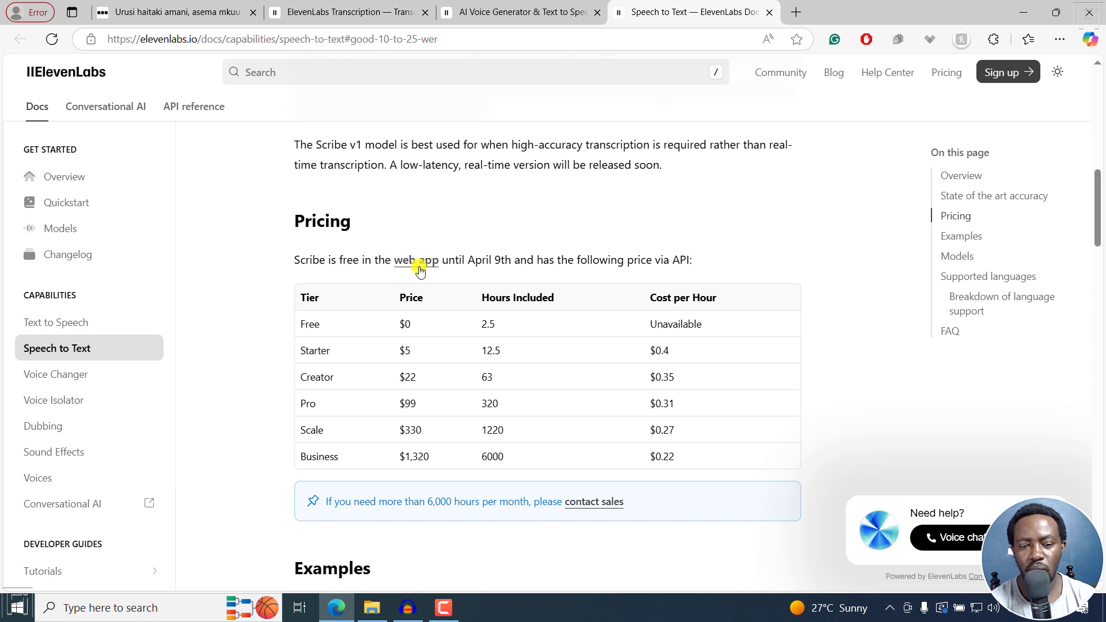
drag(506, 264, 517, 262)
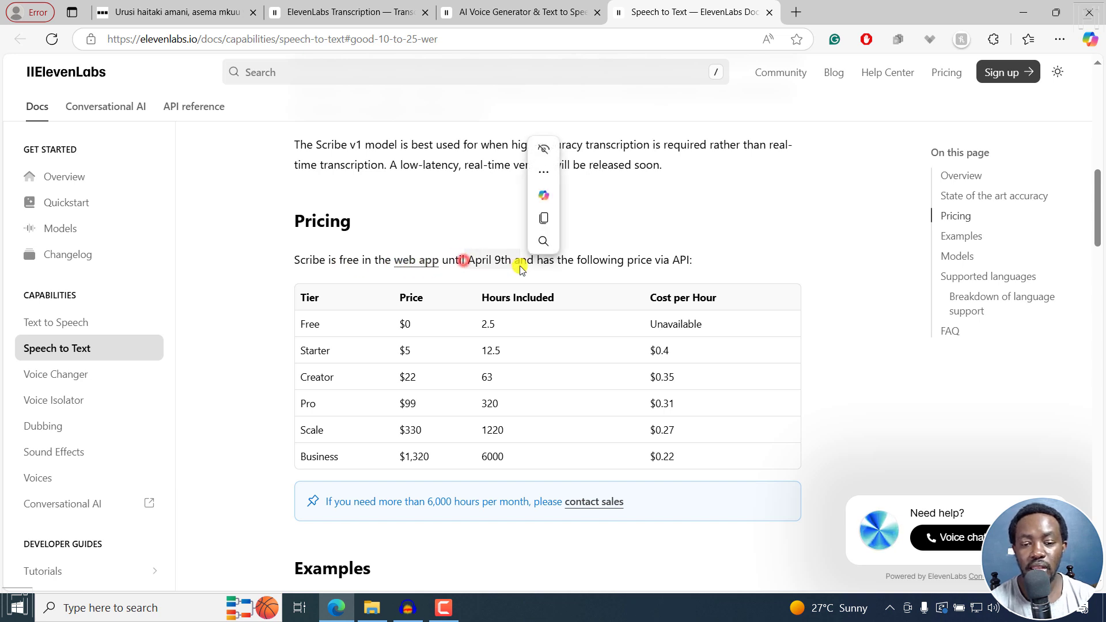
click(628, 265)
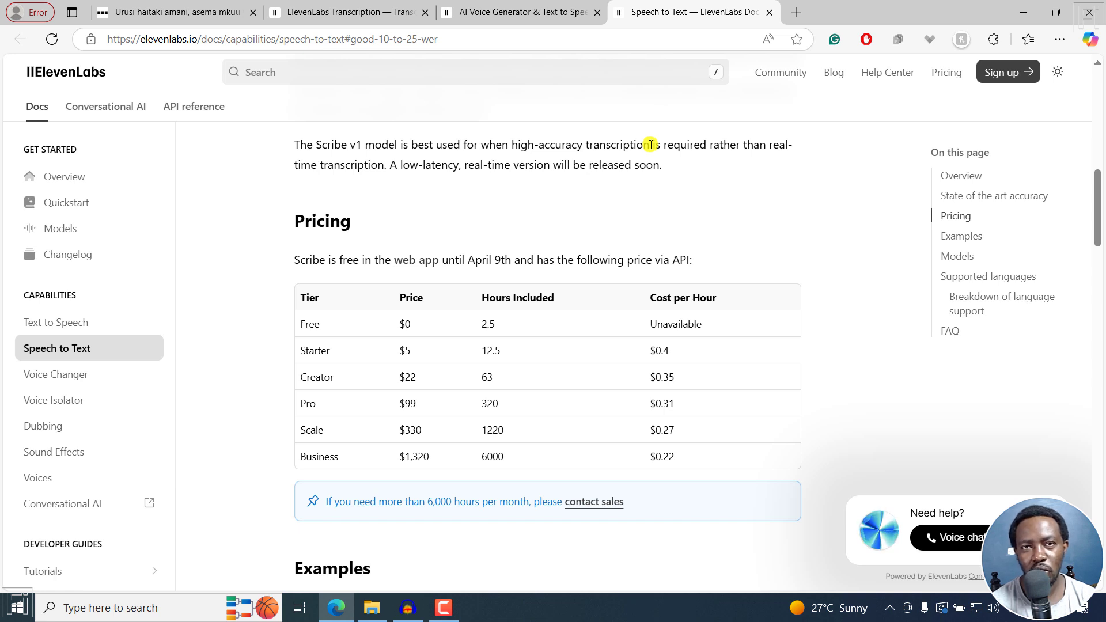
click(500, 15)
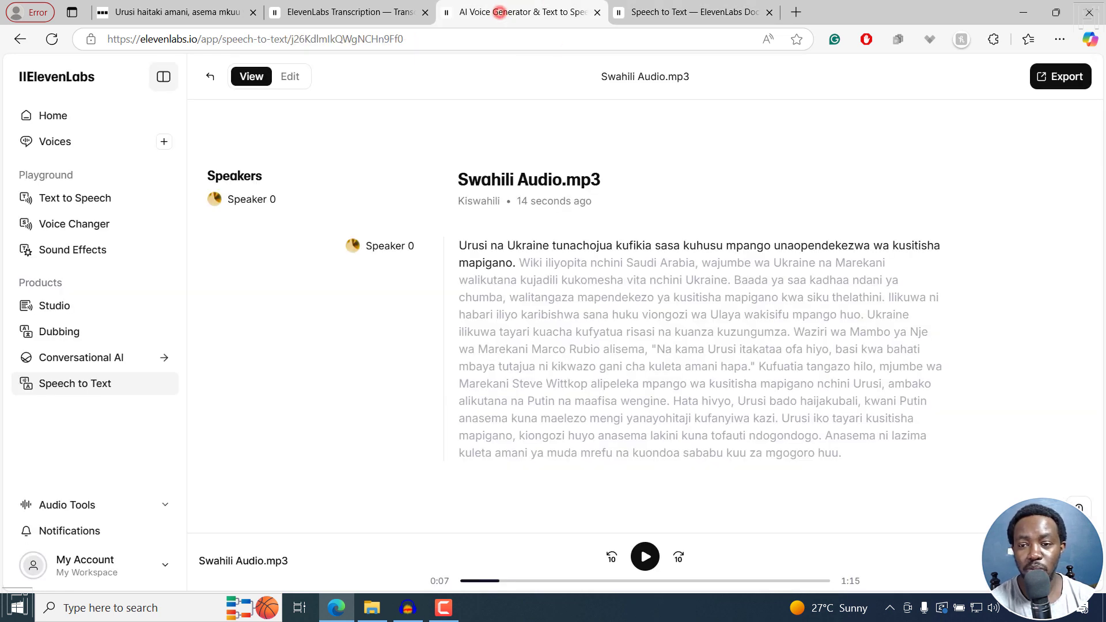
click(1067, 76)
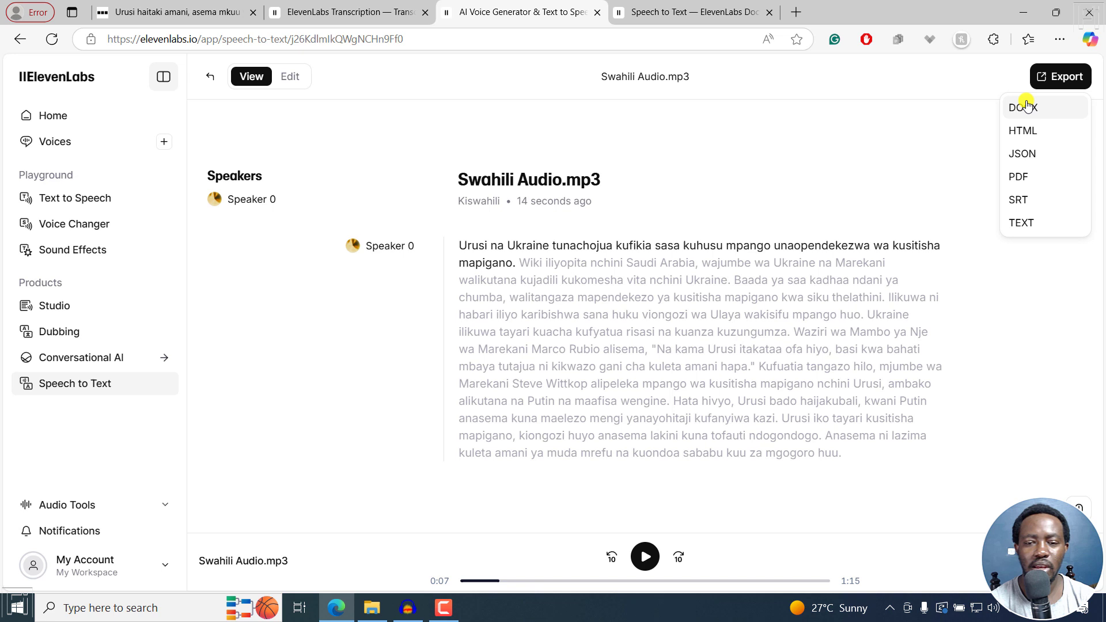
click(874, 80)
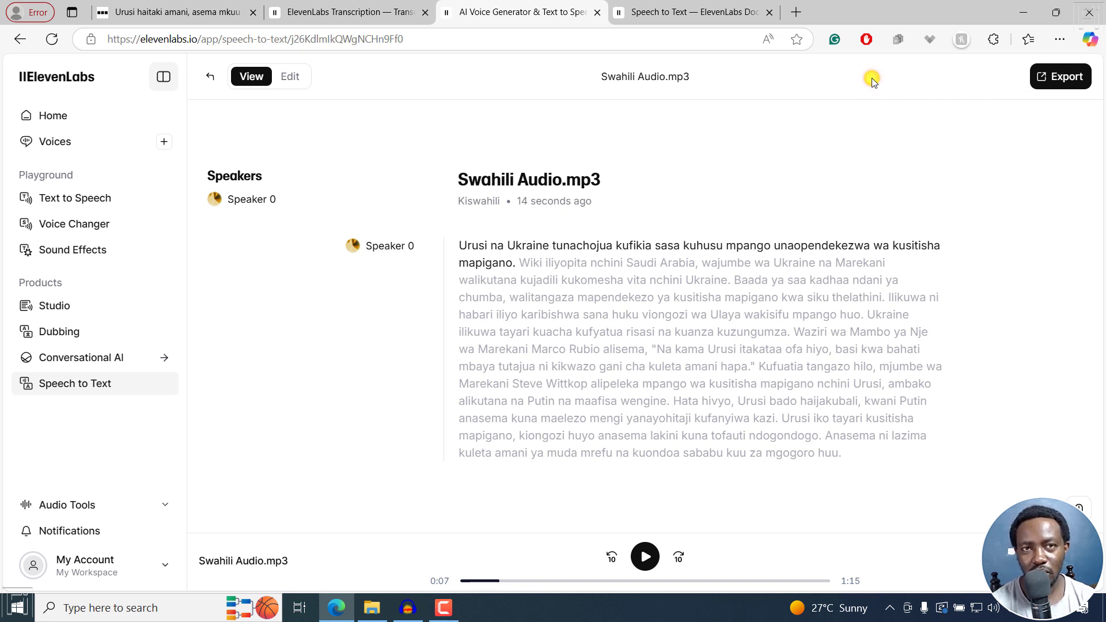